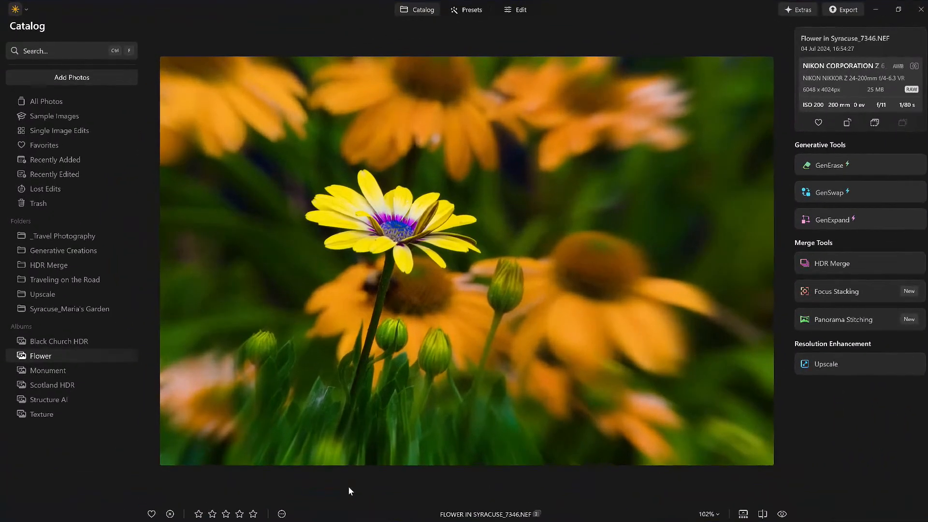
# Open the flower photo for editing and, in Develop, set Blacks to -41 and Highlights to -100
pyautogui.click(511, 10)
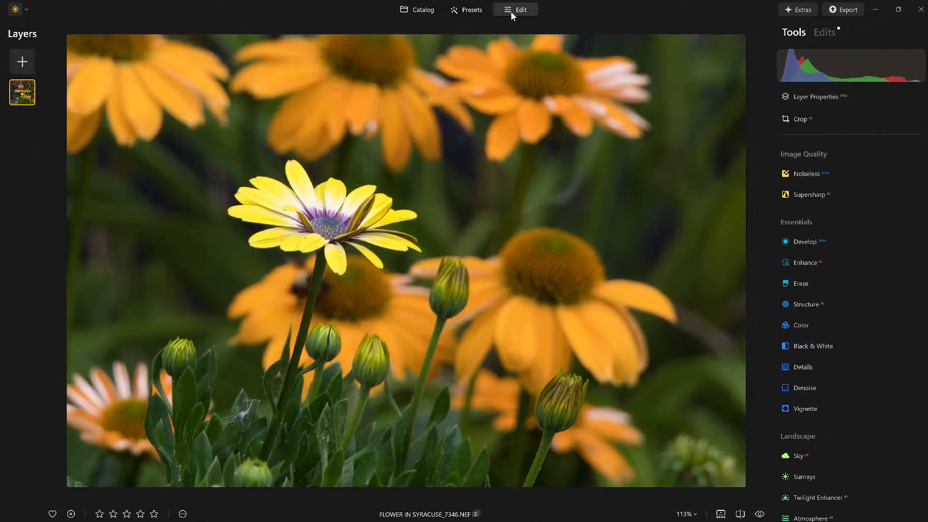
pyautogui.click(823, 31)
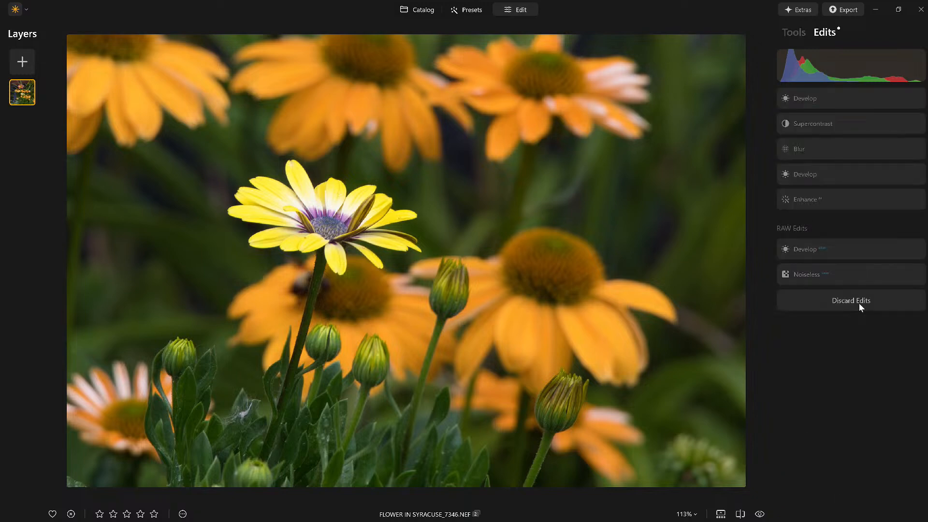
pyautogui.click(791, 31)
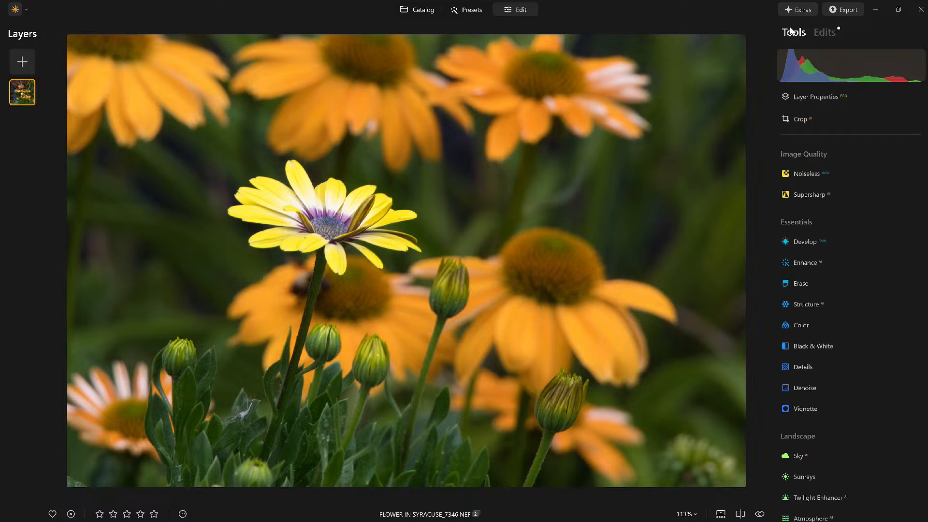
pyautogui.click(797, 241)
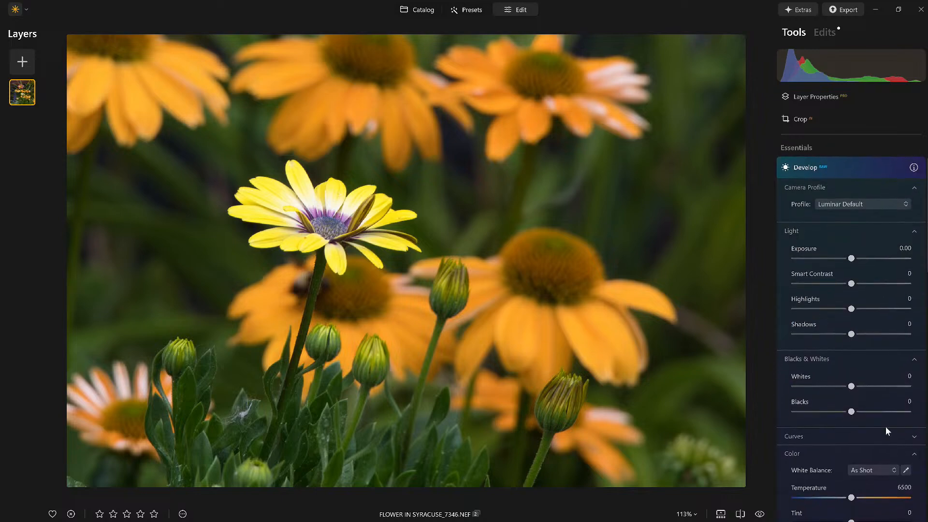
pyautogui.moveTo(851, 411); pyautogui.dragTo(826, 414)
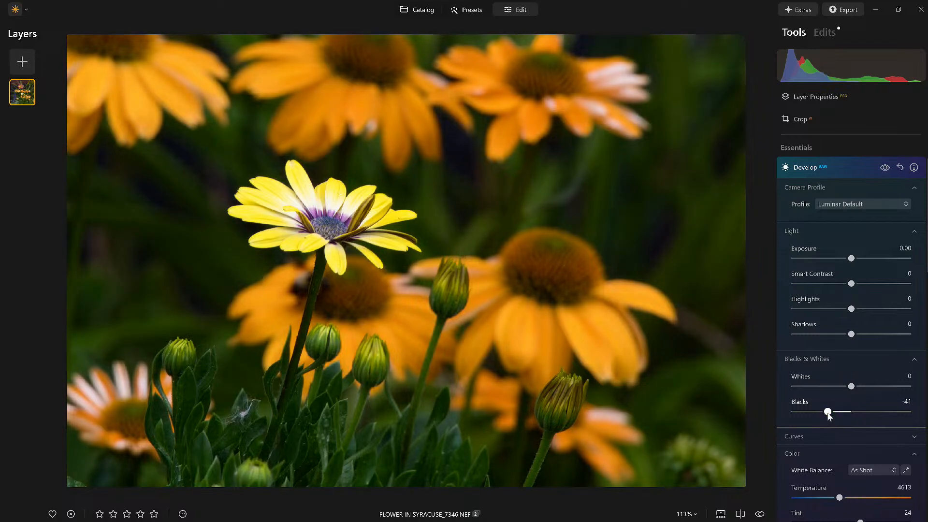
pyautogui.moveTo(851, 308); pyautogui.dragTo(787, 307)
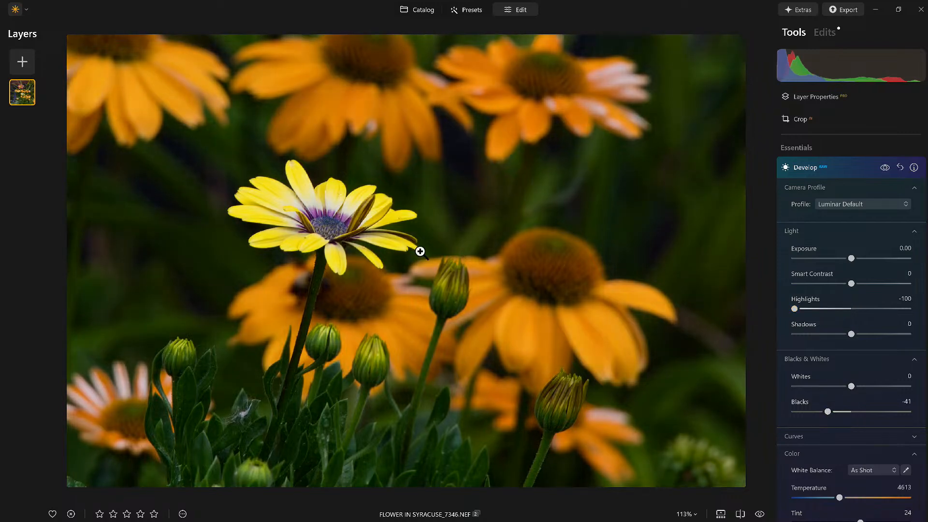
pyautogui.click(295, 201)
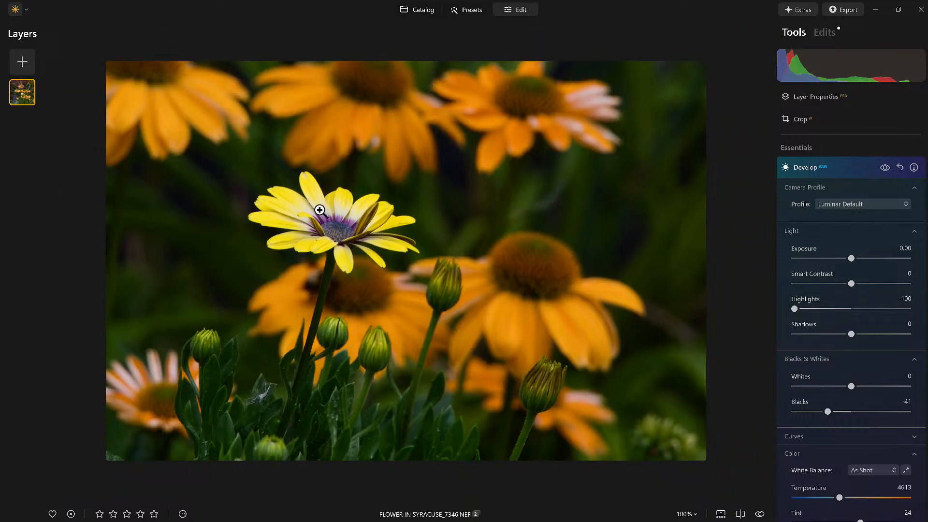
pyautogui.moveTo(795, 309); pyautogui.dragTo(765, 309)
# Set Develop's Vibrance to 22 and Saturation to -7, and compare the photo with its original
pyautogui.scroll(-5, 820, 464)
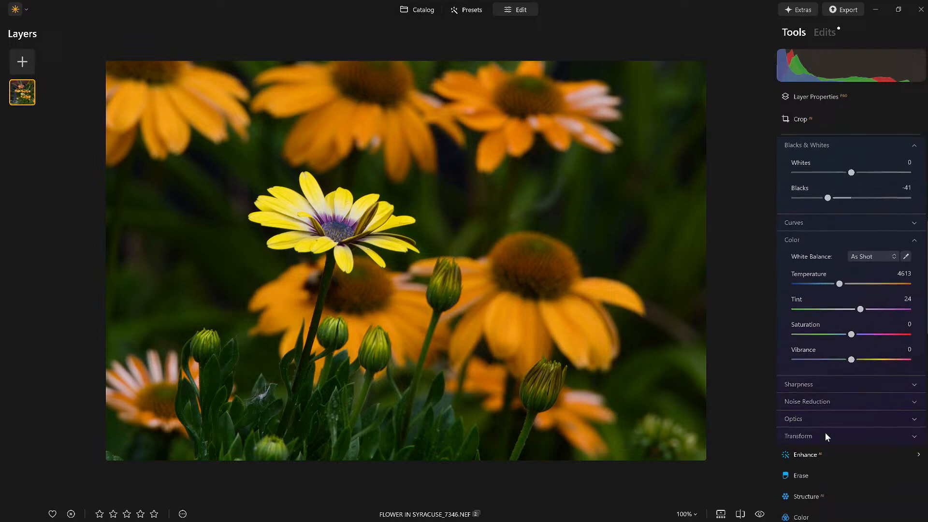
pyautogui.moveTo(852, 363); pyautogui.dragTo(846, 333)
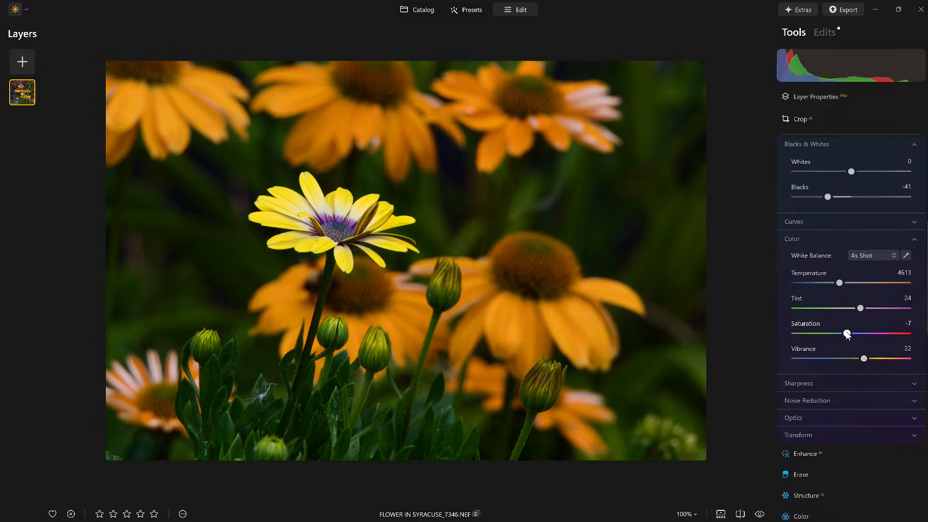
pyautogui.scroll(4, 845, 332)
pyautogui.click(836, 148)
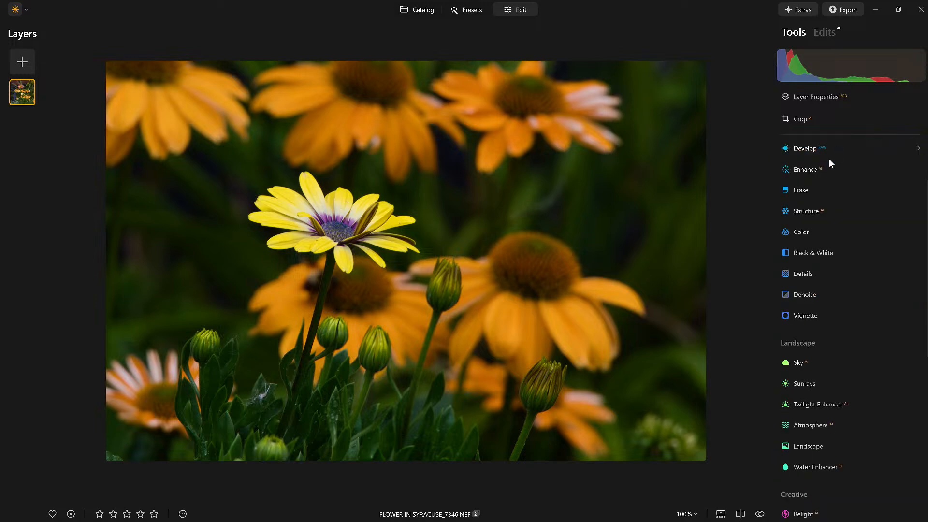
pyautogui.click(760, 514)
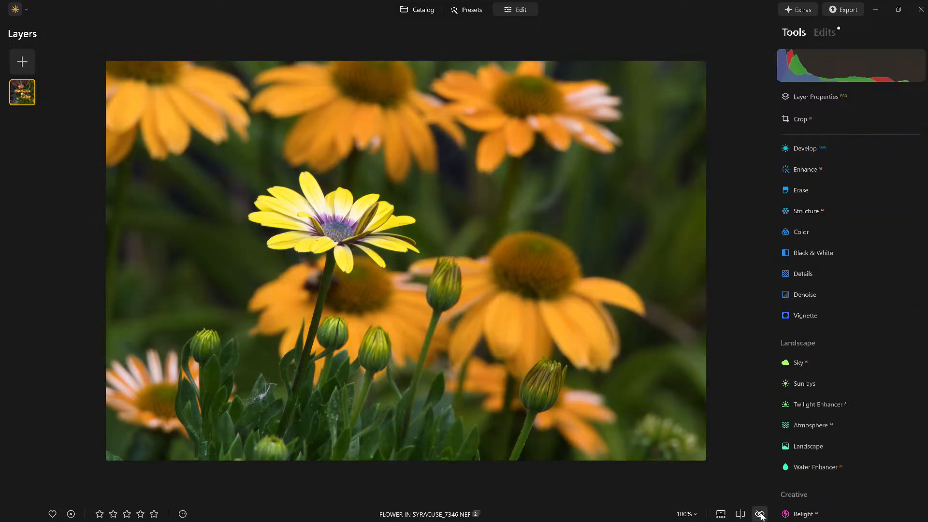
pyautogui.click(760, 514)
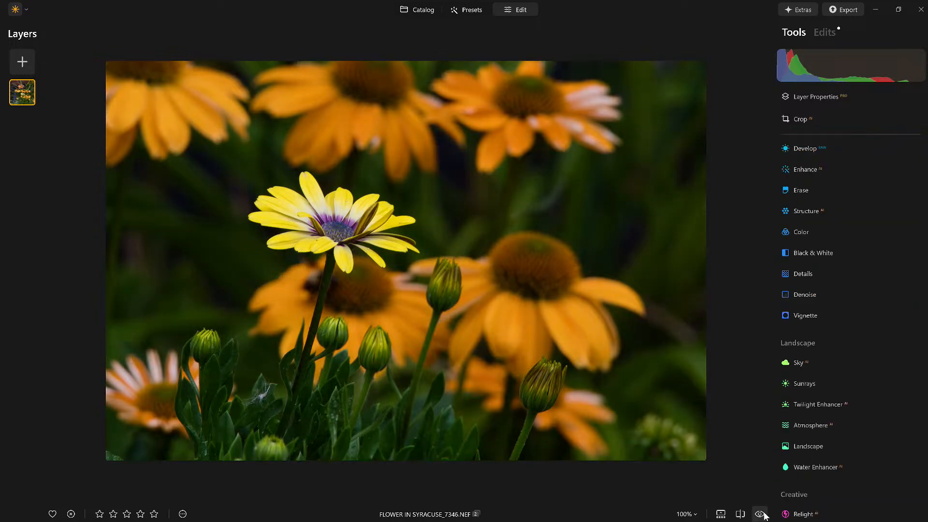
# Set the Enhance tool's Accent to 74 and compare the photo with and without the effect
pyautogui.click(802, 168)
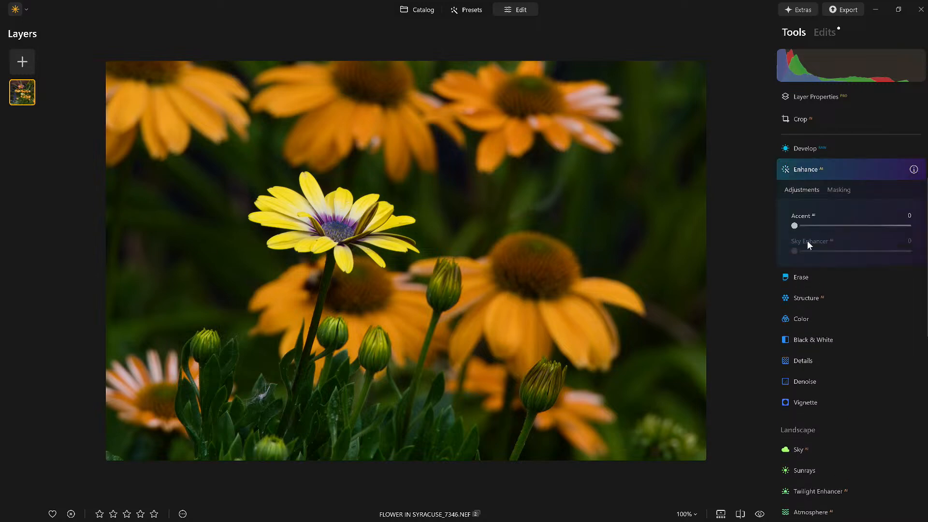
pyautogui.moveTo(794, 225); pyautogui.dragTo(874, 235)
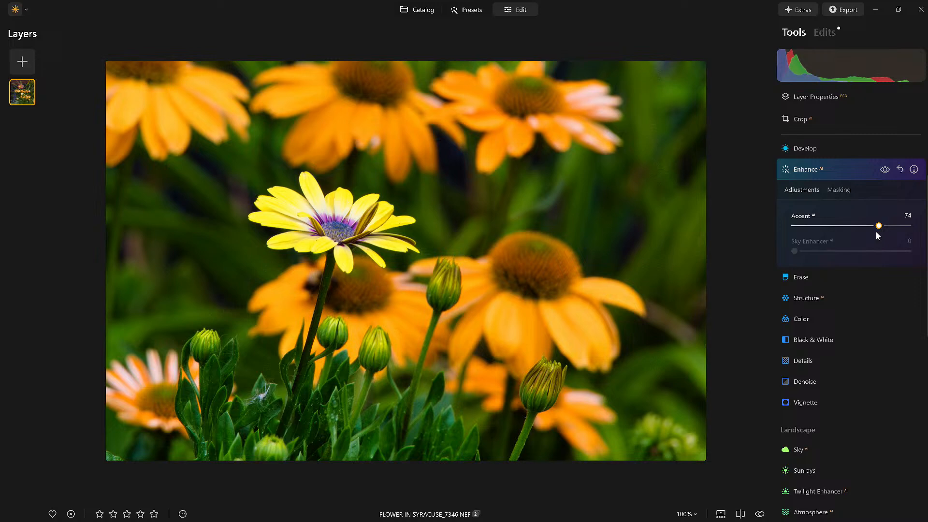
pyautogui.click(884, 170)
pyautogui.click(885, 170)
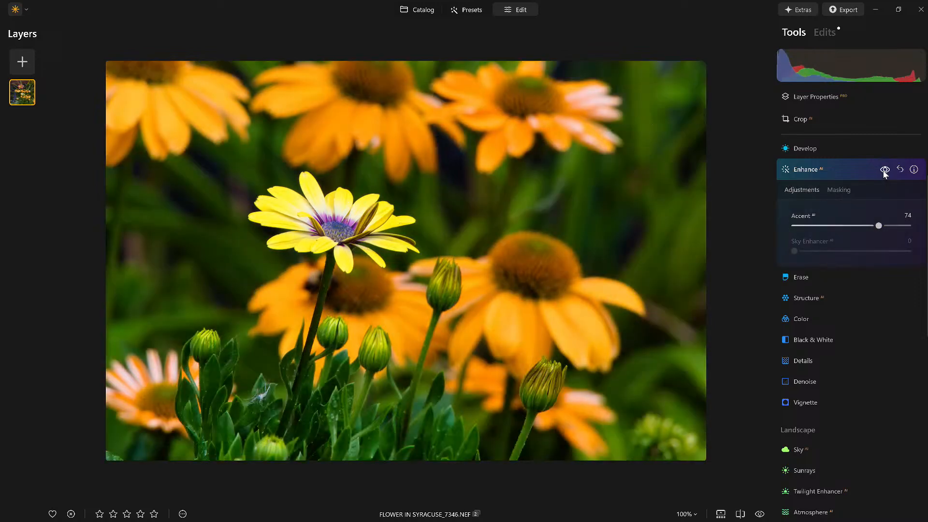
pyautogui.click(837, 159)
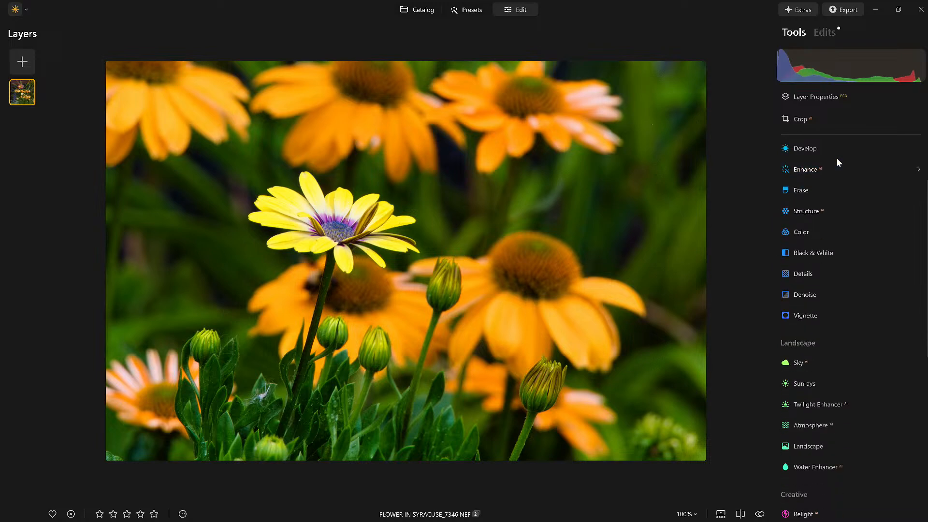
# Apply a Gaussian blur with an amount of 36 to the whole photo
pyautogui.scroll(-5, 871, 312)
pyautogui.scroll(-1, 873, 313)
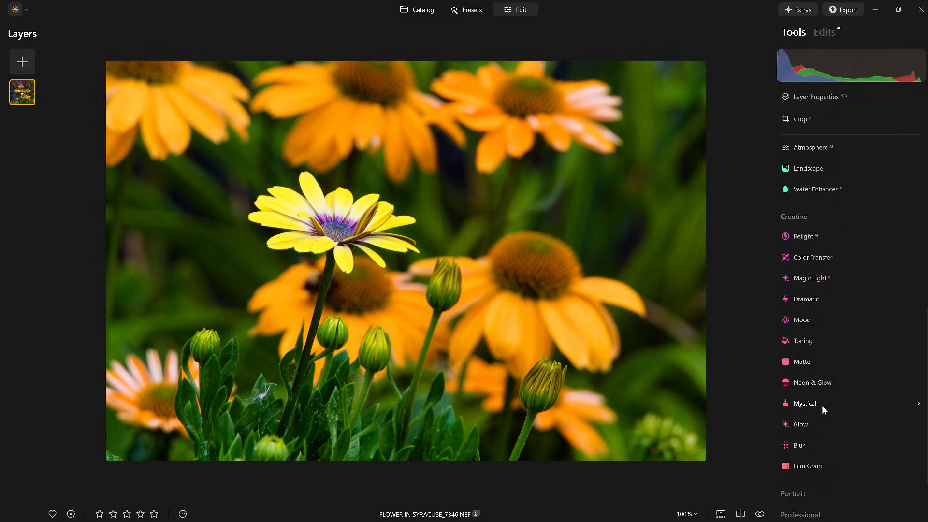
pyautogui.click(804, 441)
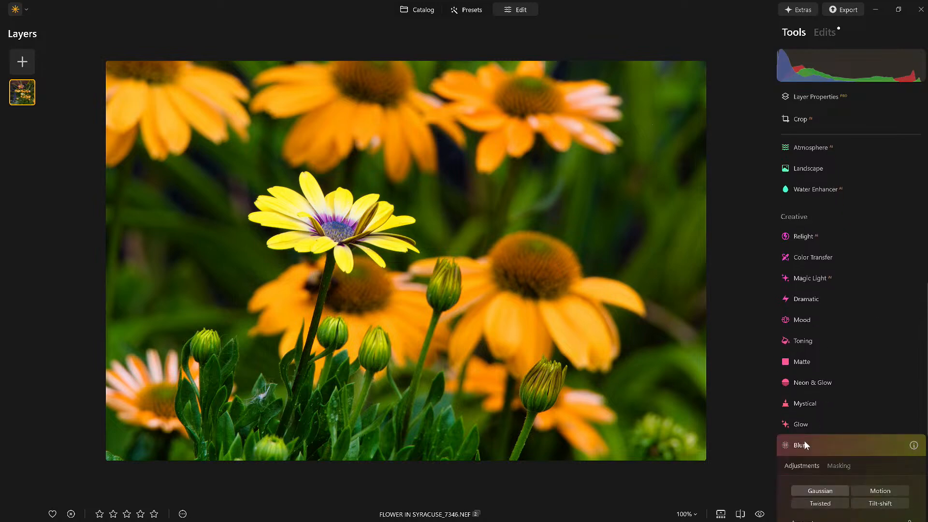
pyautogui.moveTo(795, 442); pyautogui.dragTo(838, 444)
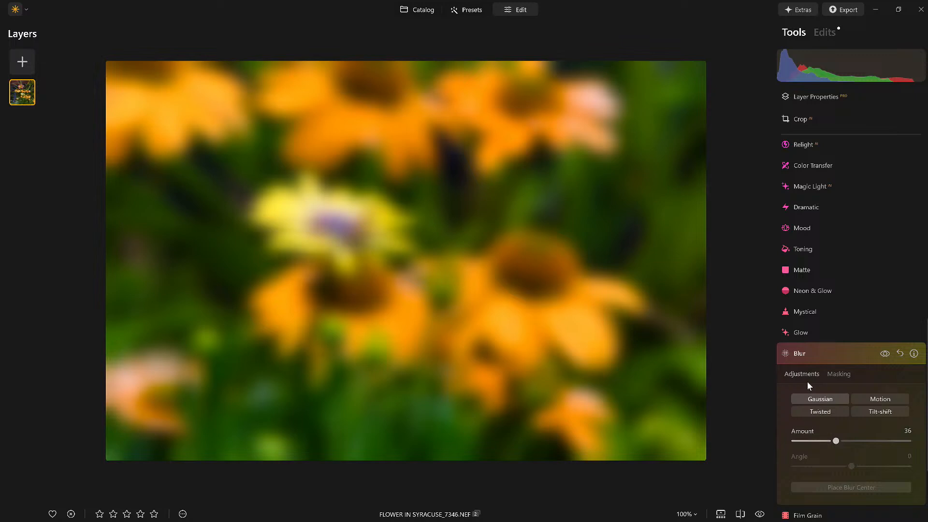
# Try the Twisted, Motion and Tilt-shift blur types on the photo and settle on Twisted
pyautogui.click(823, 412)
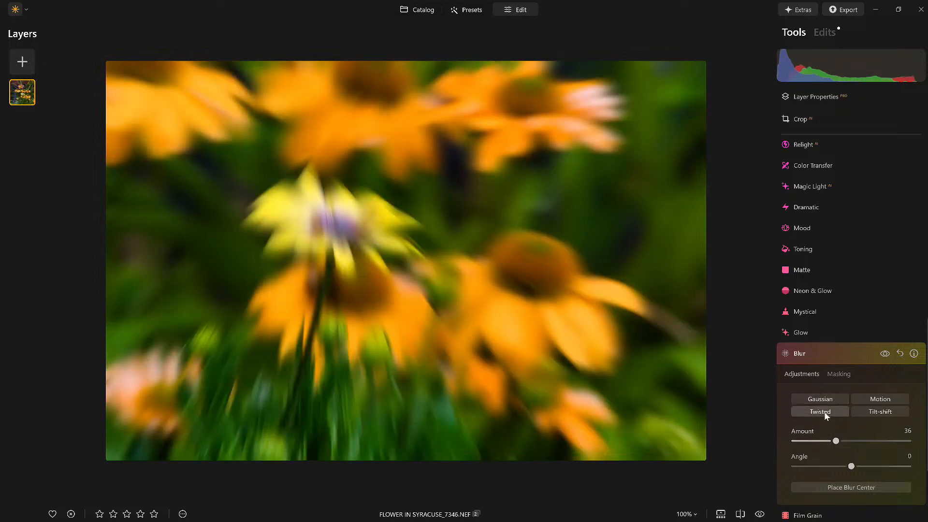
pyautogui.click(888, 398)
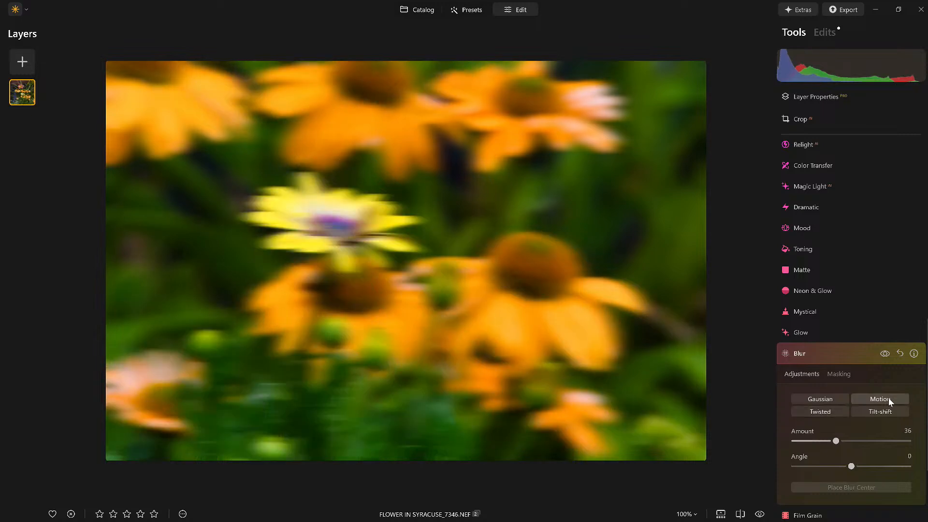
pyautogui.click(886, 409)
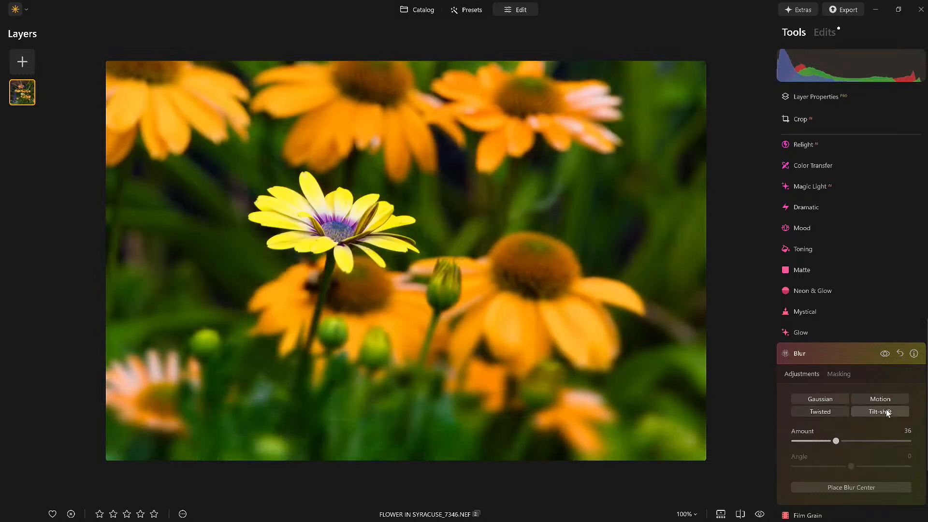
pyautogui.click(819, 412)
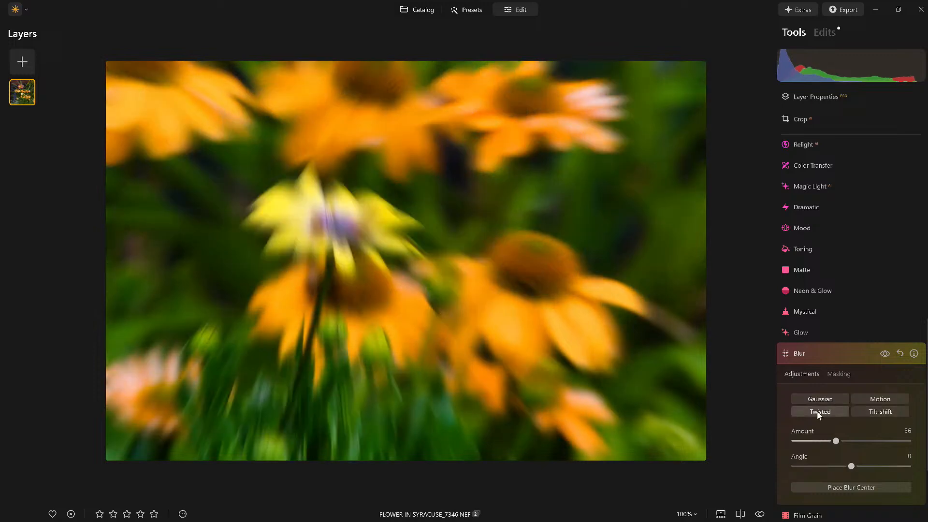
# Place the twisted blur's center on the middle of the yellow flower and set the blur amount to 19
pyautogui.click(845, 486)
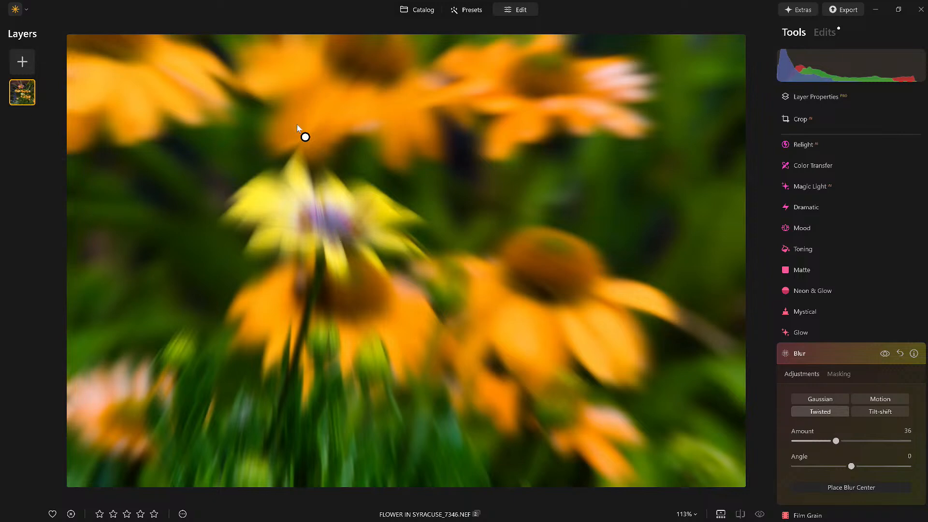
pyautogui.moveTo(304, 137); pyautogui.dragTo(320, 241)
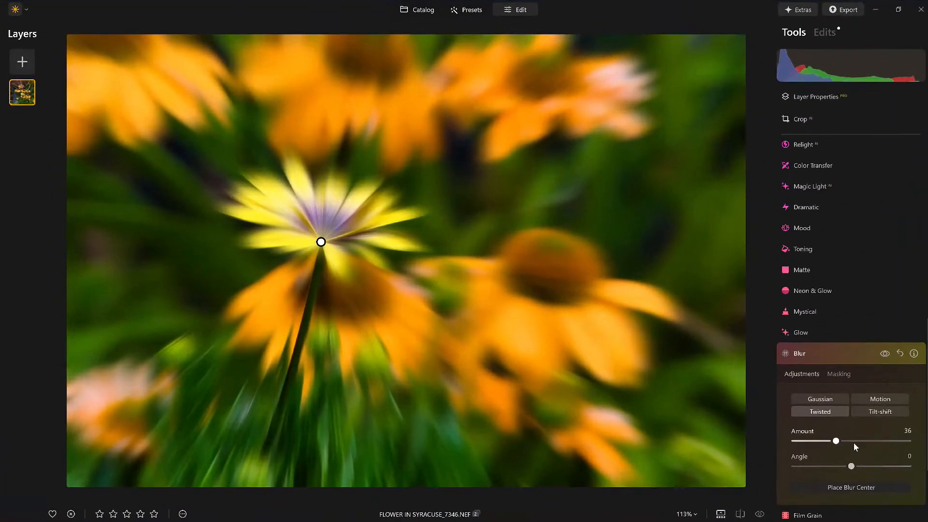
pyautogui.moveTo(837, 444)
pyautogui.mouseDown()
pyautogui.moveTo(815, 449)
pyautogui.moveTo(823, 447)
pyautogui.mouseUp()
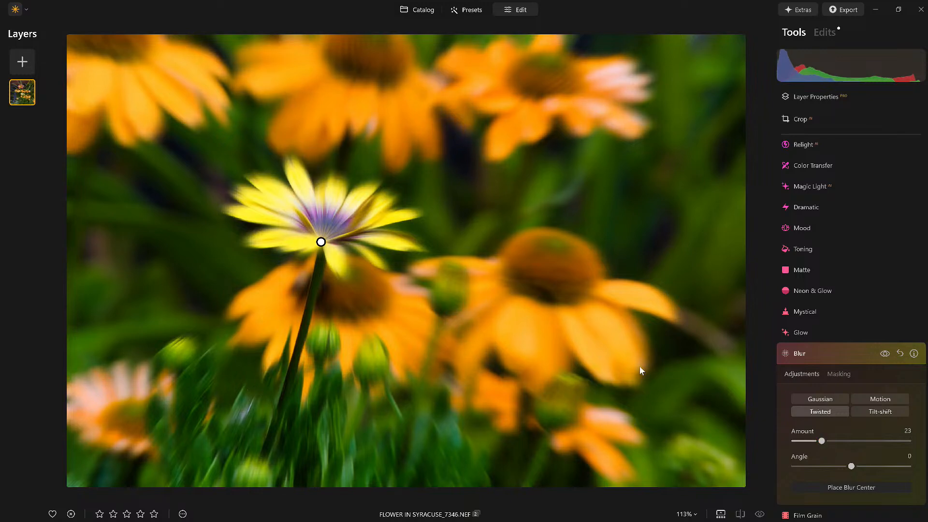
pyautogui.moveTo(822, 441); pyautogui.dragTo(816, 443)
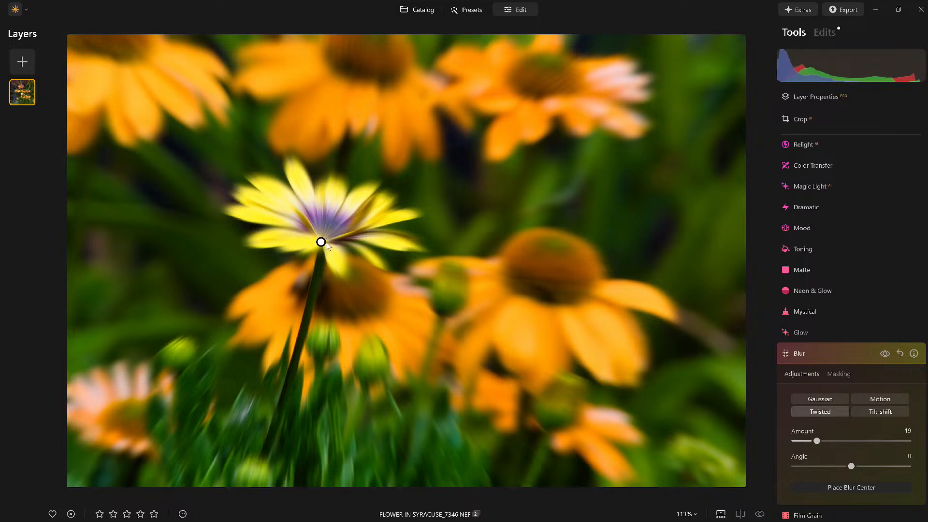
pyautogui.moveTo(322, 241); pyautogui.dragTo(322, 231)
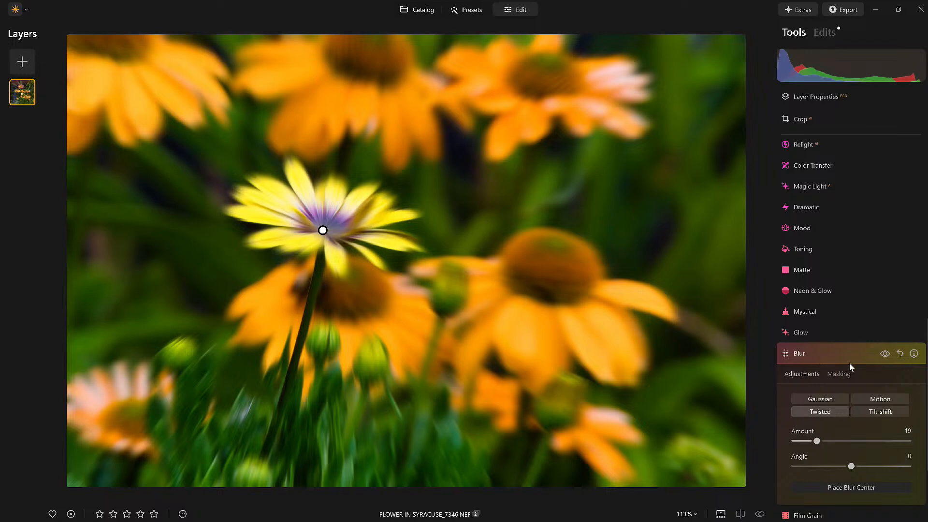
# Mask the blur with an inverted radial gradient centered on the yellow flower so that it affects only the surroundings
pyautogui.click(839, 374)
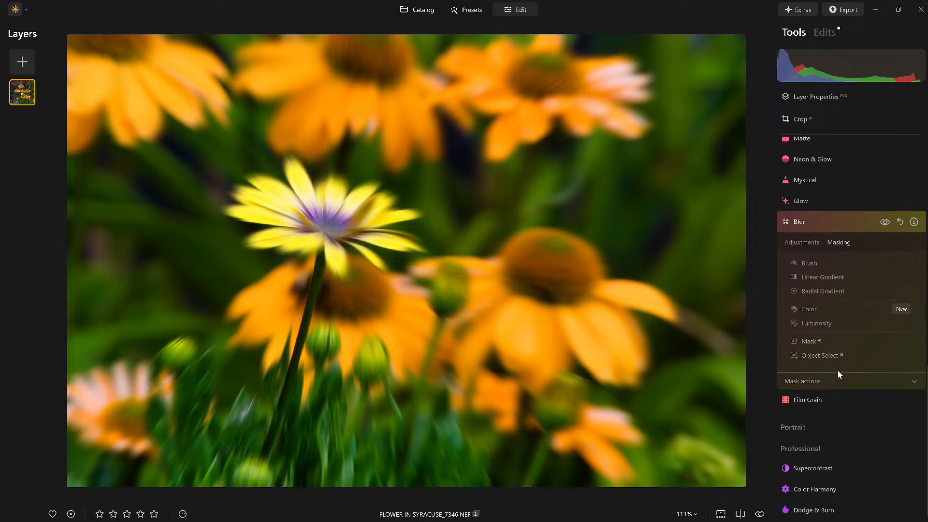
pyautogui.click(821, 285)
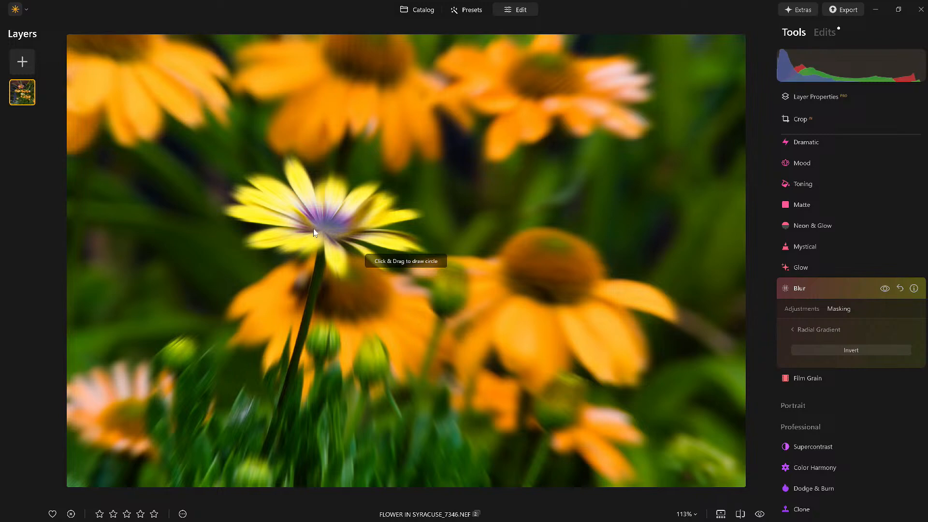
pyautogui.moveTo(320, 230); pyautogui.dragTo(403, 283)
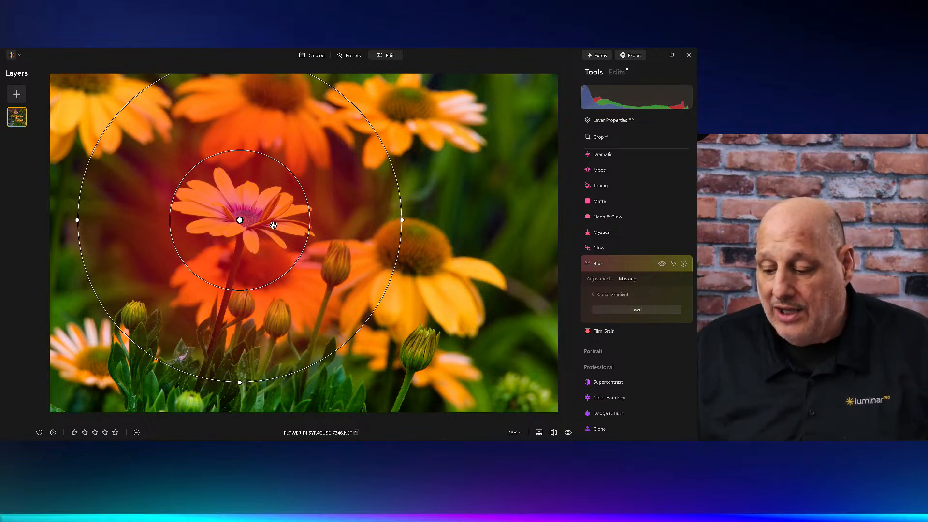
pyautogui.click(629, 313)
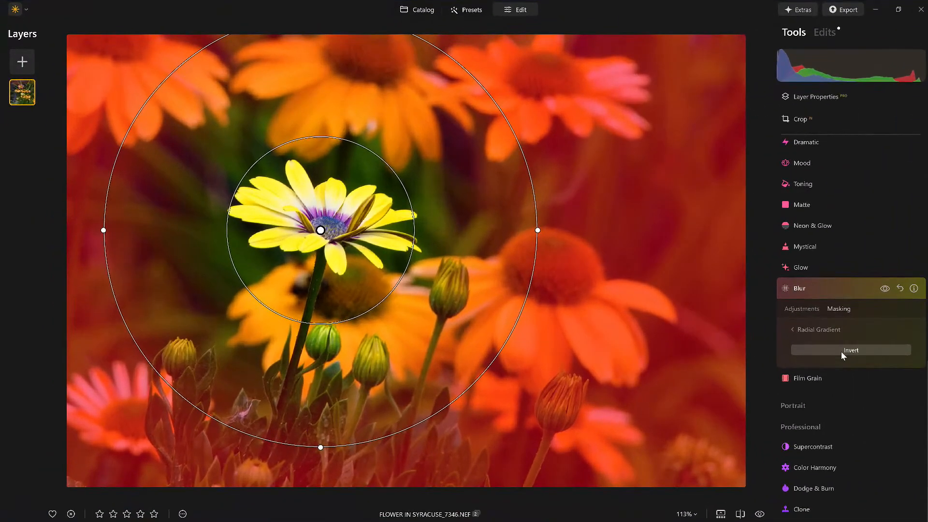
pyautogui.click(793, 308)
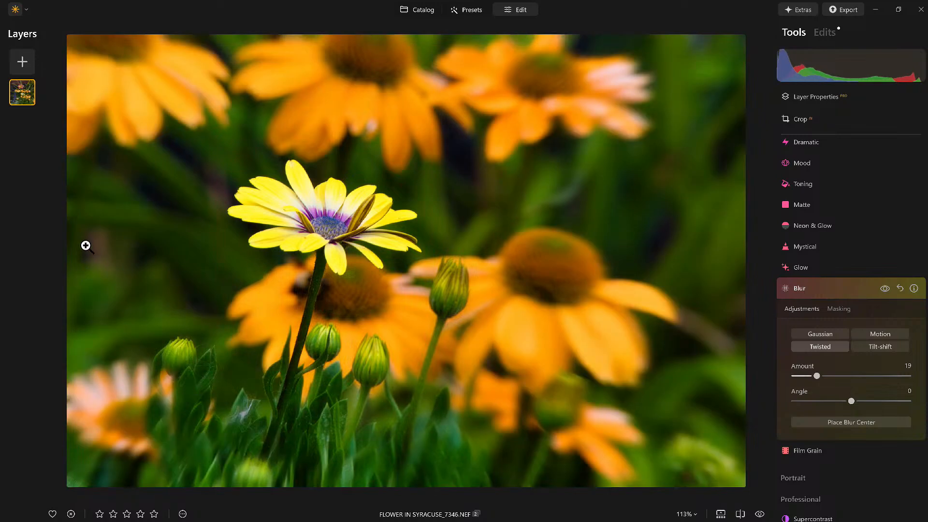
# Compare the photo with and without the masked blur and set the blur amount to 32
pyautogui.click(884, 289)
pyautogui.click(884, 289)
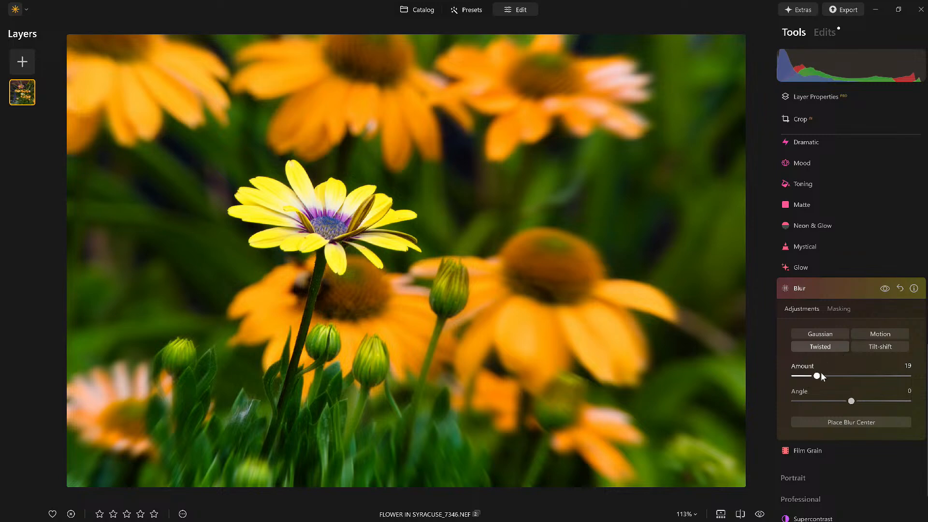
pyautogui.moveTo(817, 377)
pyautogui.mouseDown()
pyautogui.moveTo(845, 379)
pyautogui.moveTo(831, 378)
pyautogui.mouseUp()
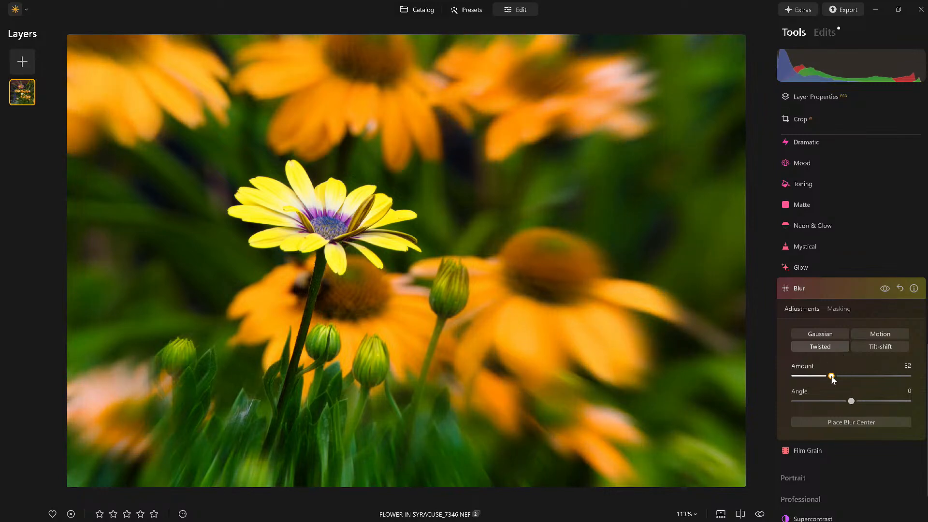
# Try the twisted blur at an angle of 90 and at negative angles, and reset the angle to 0
pyautogui.moveTo(852, 401); pyautogui.dragTo(823, 409)
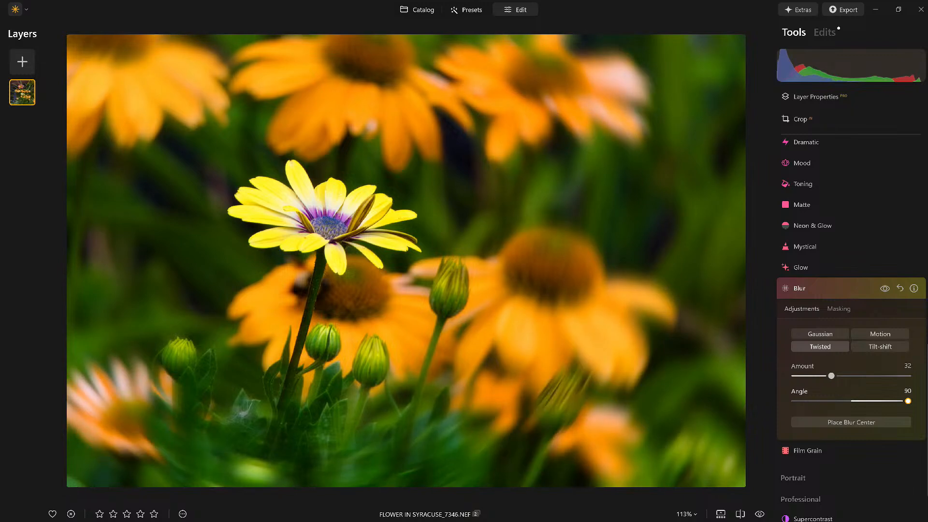
pyautogui.moveTo(908, 401); pyautogui.dragTo(769, 411)
pyautogui.doubleClick(795, 401)
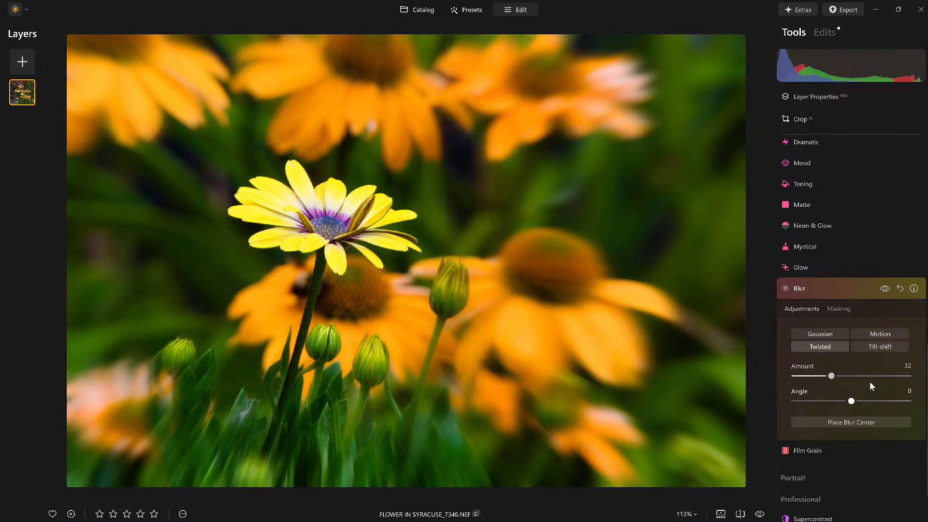
# Try the Gaussian, Motion and Tilt-shift blur types with the masked background and return to Twisted
pyautogui.click(822, 334)
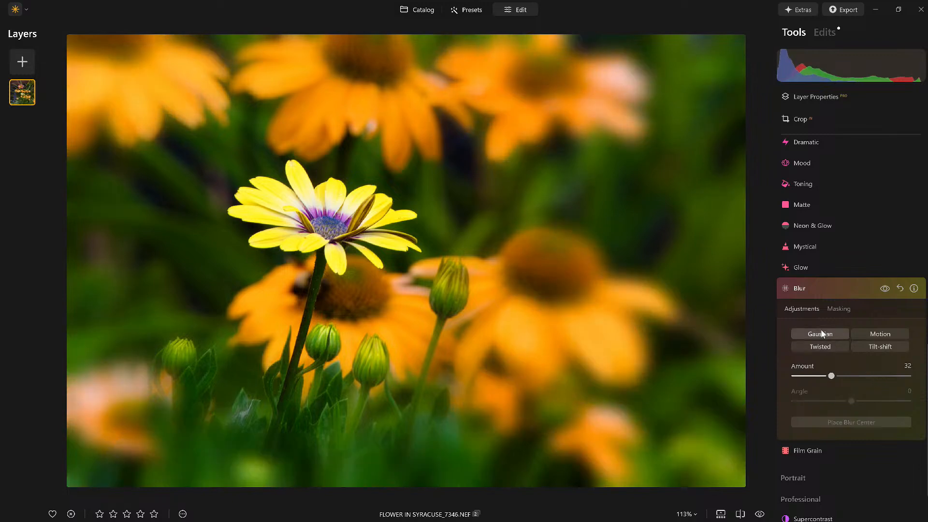
pyautogui.click(874, 340)
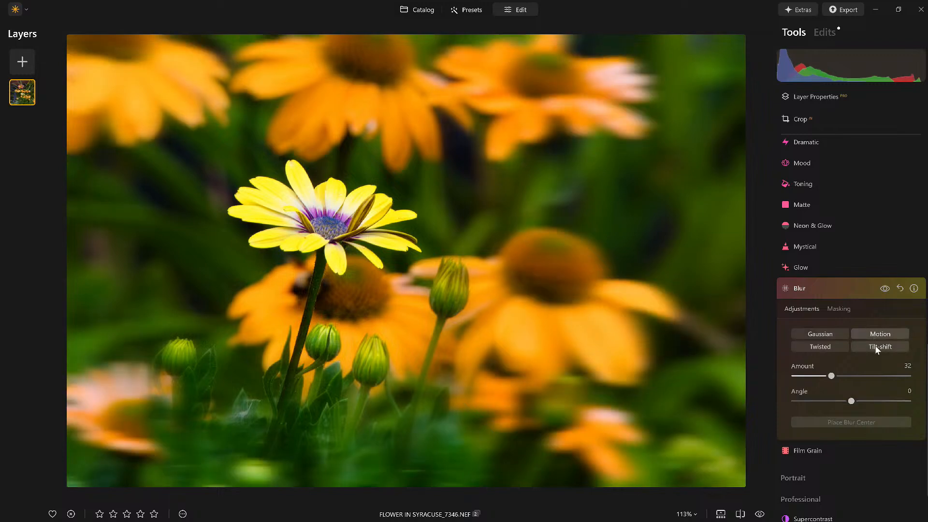
pyautogui.click(875, 346)
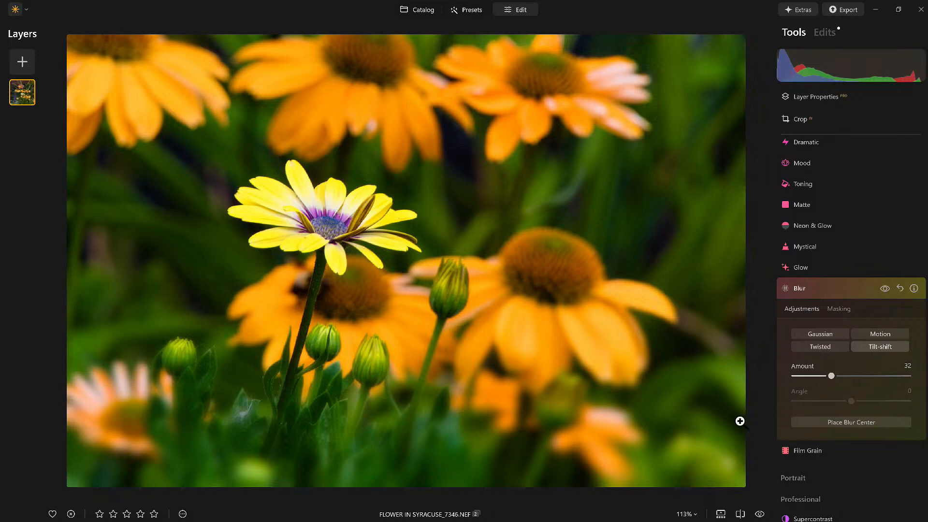
pyautogui.click(820, 347)
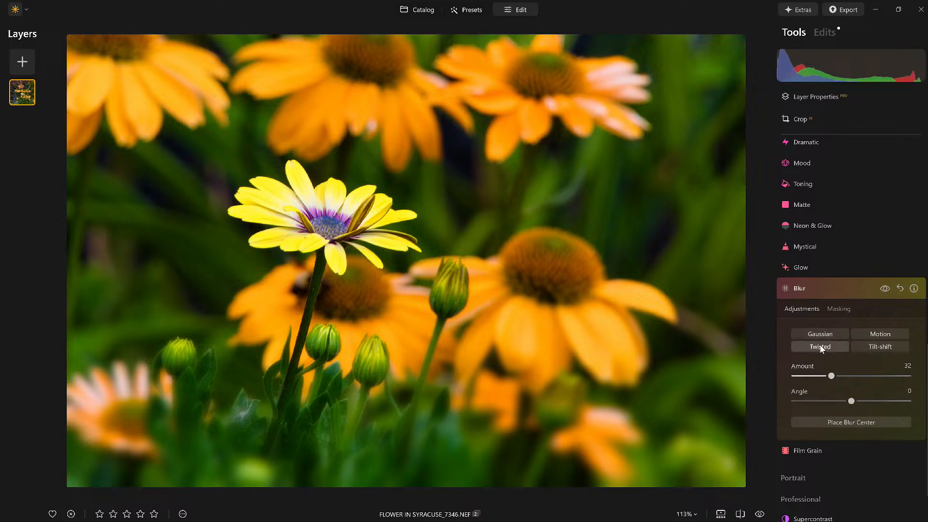
# Compare the photo with and without the twisted blur and close the Blur tool
pyautogui.click(884, 288)
pyautogui.click(884, 288)
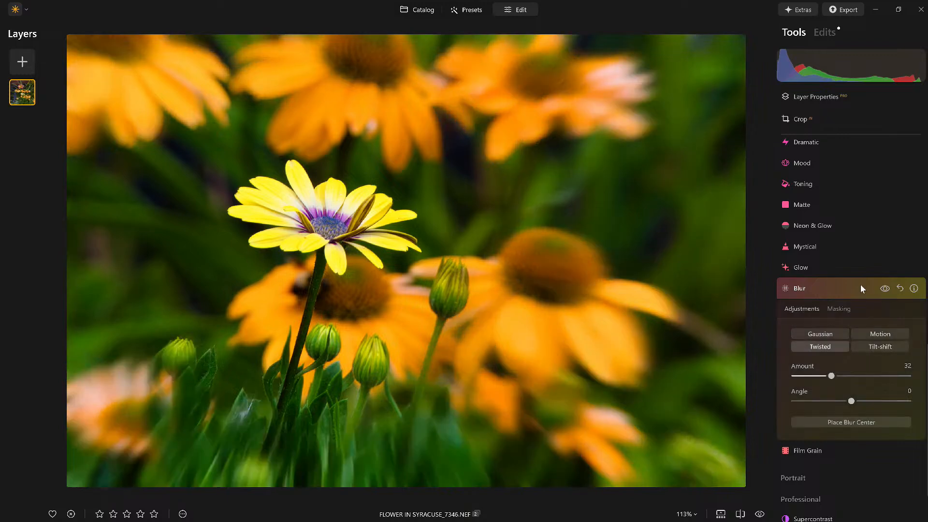
pyautogui.click(861, 288)
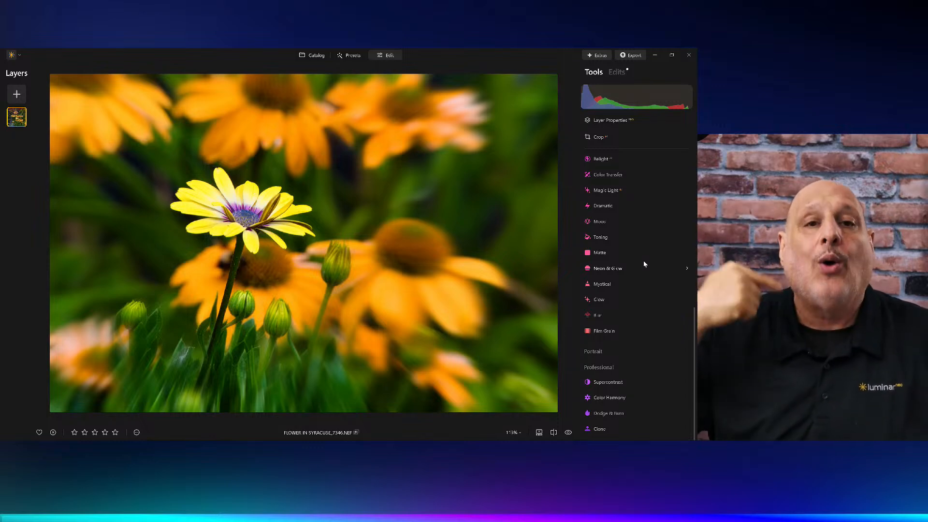
# Review the list of edits applied to the photo, collapse the Blur entry and return to the tools
pyautogui.click(619, 72)
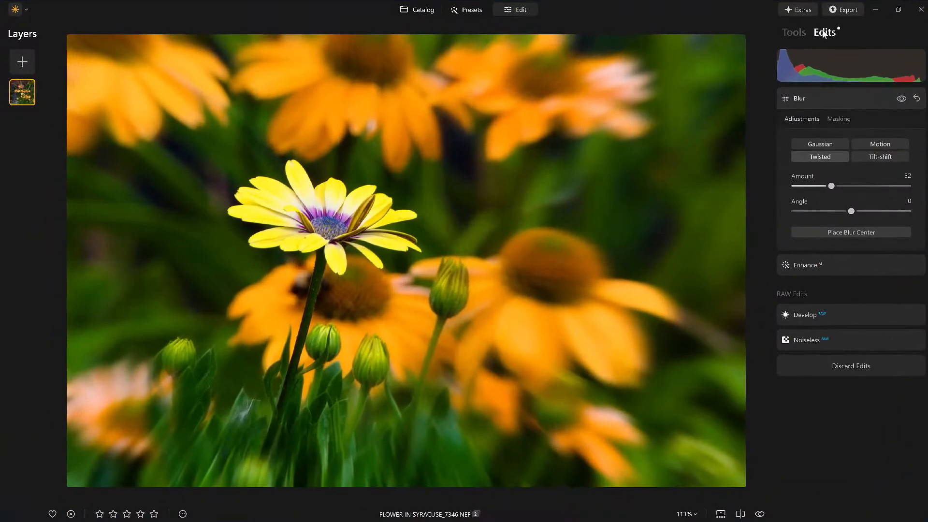
pyautogui.click(824, 96)
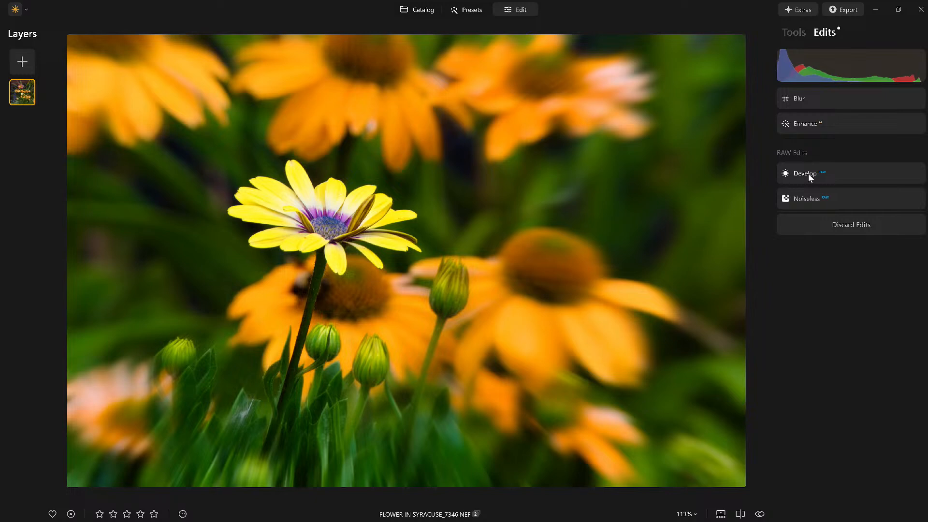
pyautogui.click(795, 34)
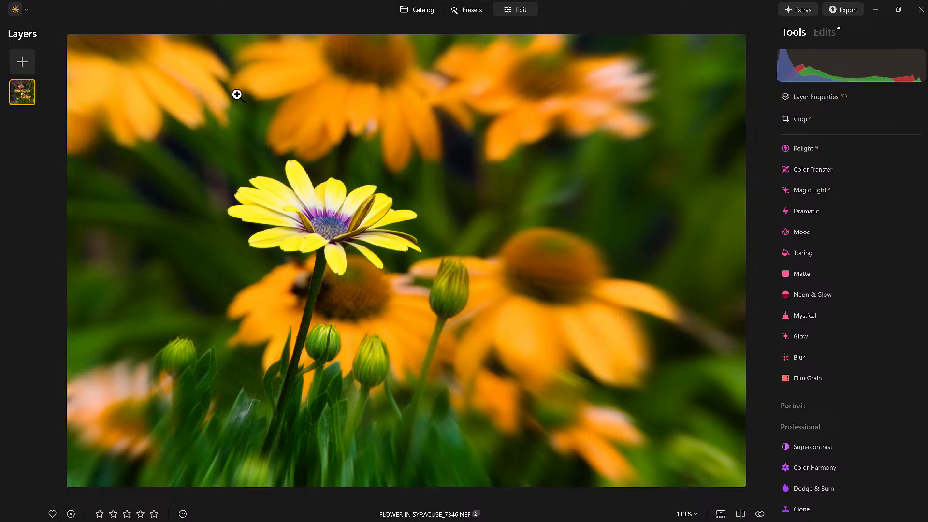
# Add the pinkish-grey brushed texture from My Images as a new layer, stretched over the photo at 100 opacity
pyautogui.click(27, 60)
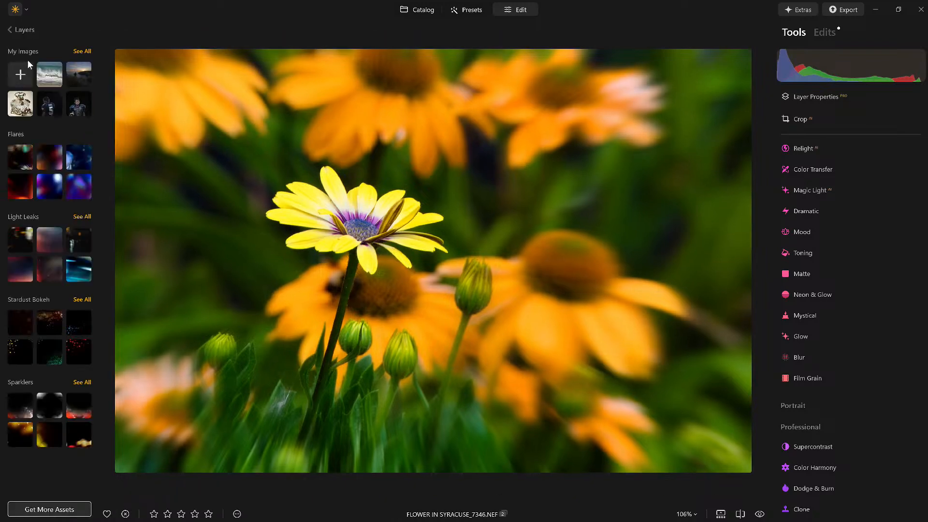
pyautogui.click(82, 51)
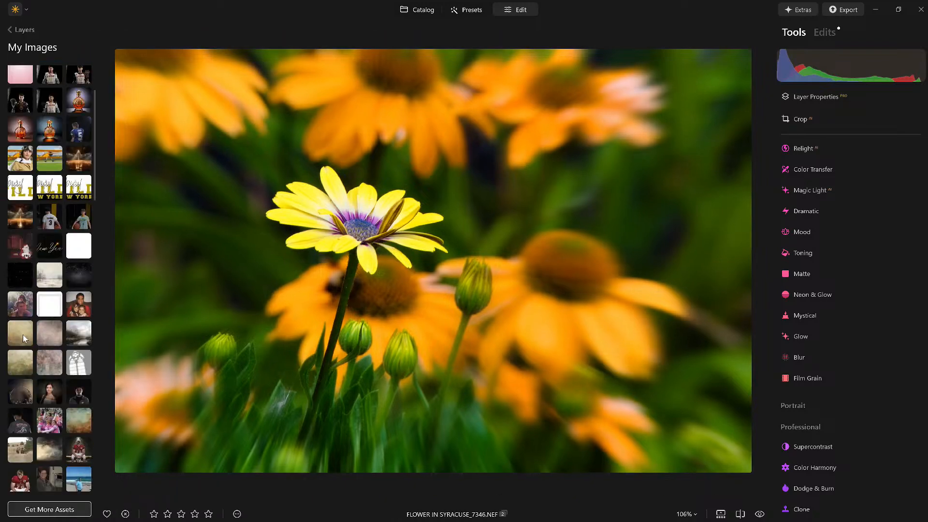
pyautogui.click(47, 329)
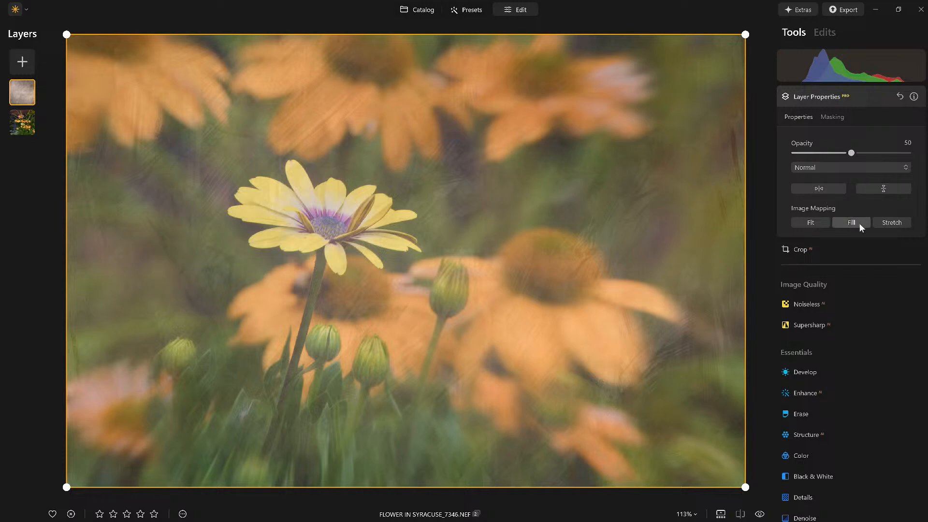
pyautogui.click(892, 224)
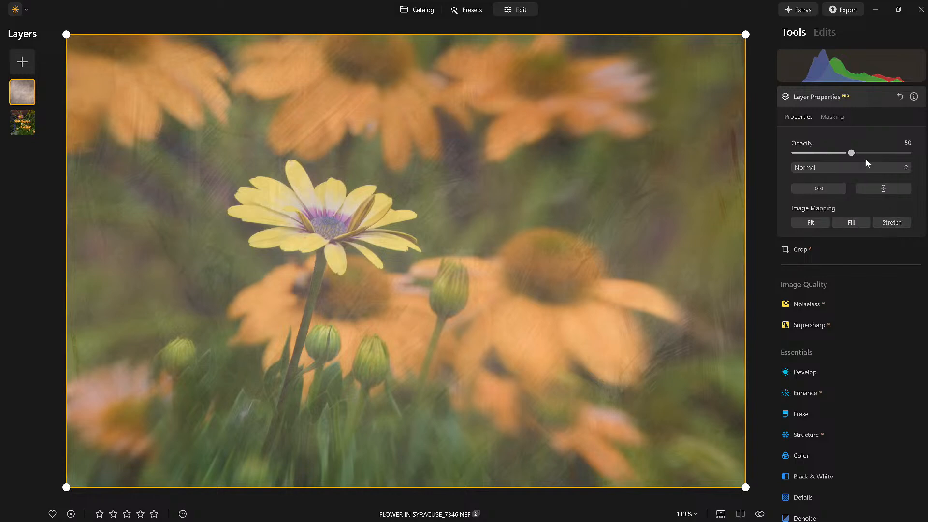
pyautogui.moveTo(850, 153); pyautogui.dragTo(908, 153)
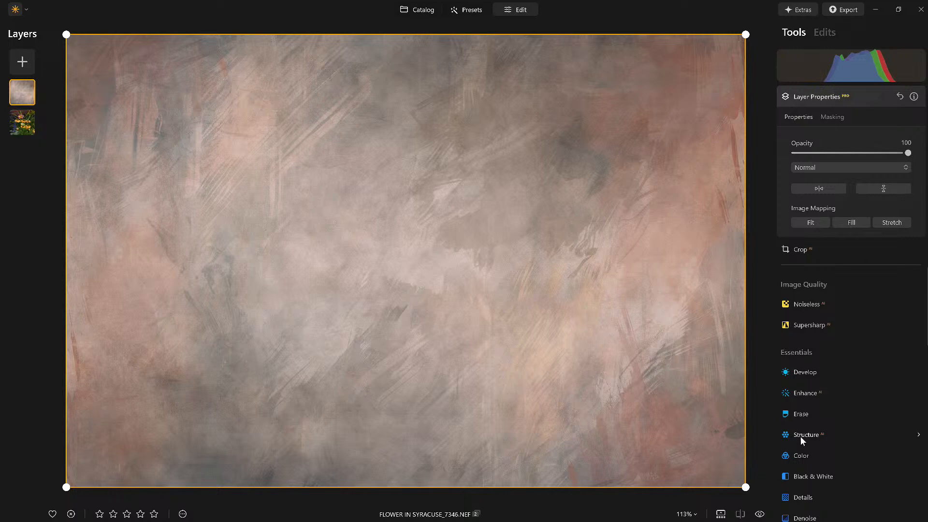
# Convert the brushed texture layer to black and white
pyautogui.click(800, 476)
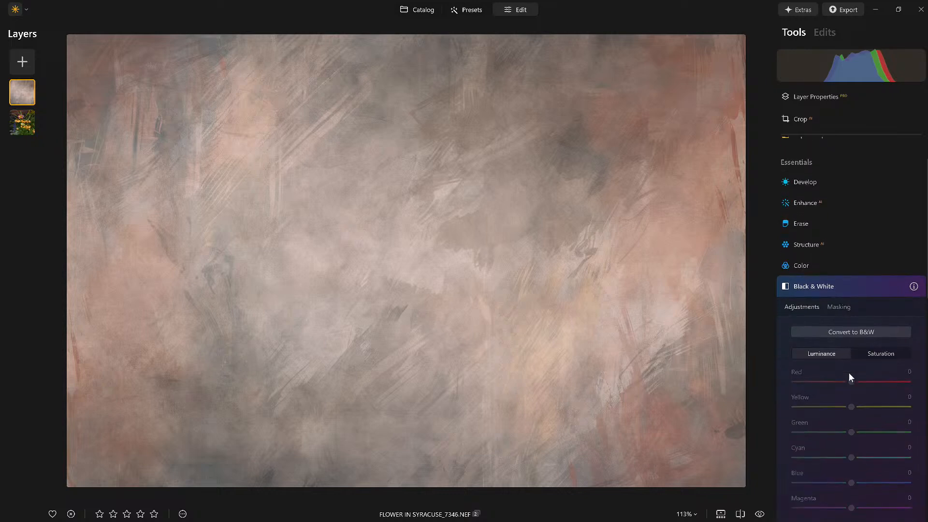
pyautogui.click(846, 313)
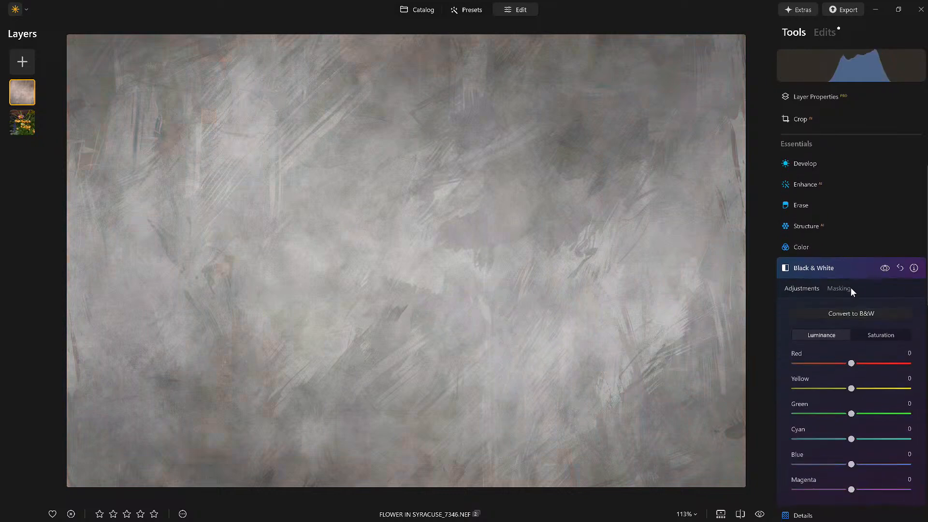
pyautogui.click(839, 270)
# Strengthen the brushed texture layer's structure with Amount 58 and Boost 40
pyautogui.click(813, 226)
pyautogui.moveTo(852, 282); pyautogui.dragTo(885, 285)
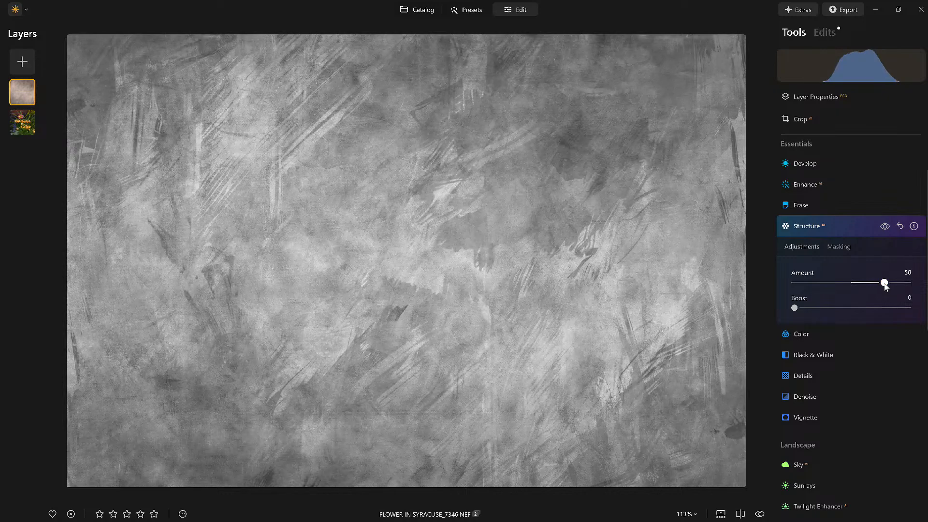
pyautogui.moveTo(794, 308); pyautogui.dragTo(837, 308)
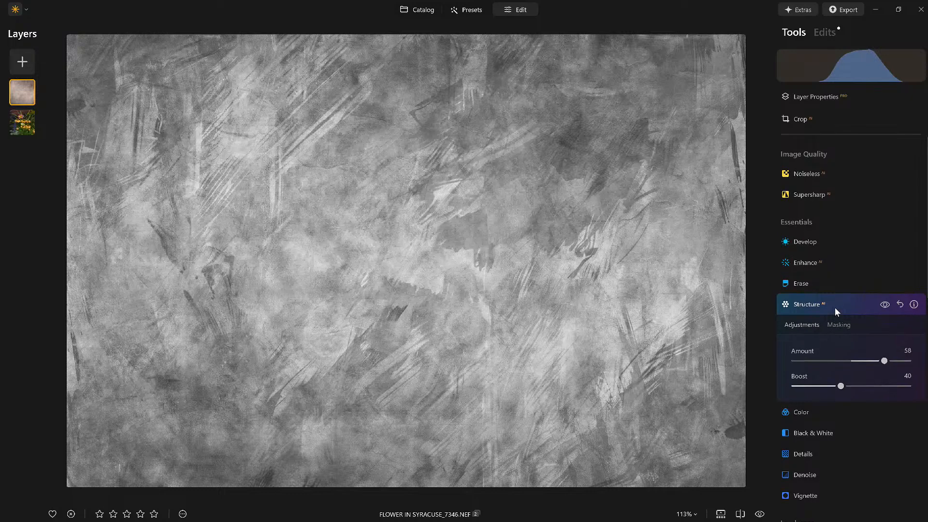
# Blend the brushed texture layer into the photo in Overlay mode at 65 opacity
pyautogui.click(821, 95)
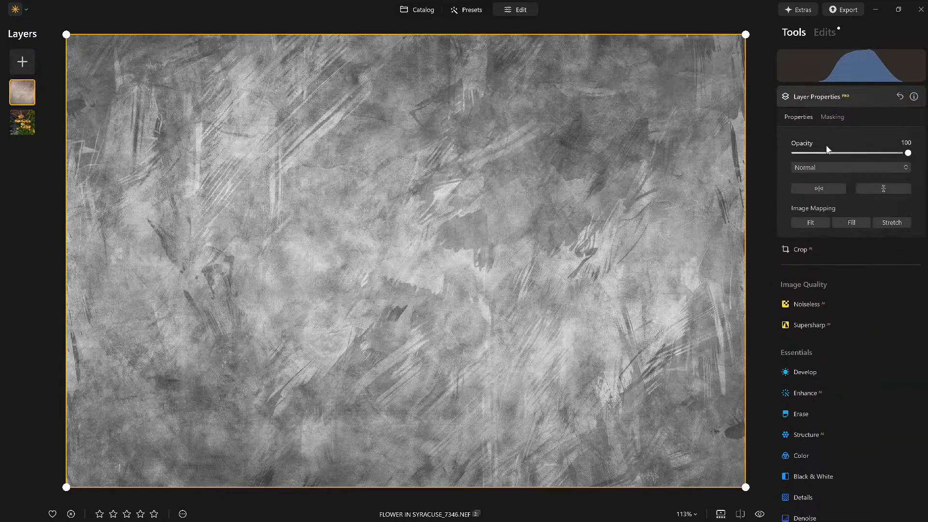
pyautogui.click(824, 170)
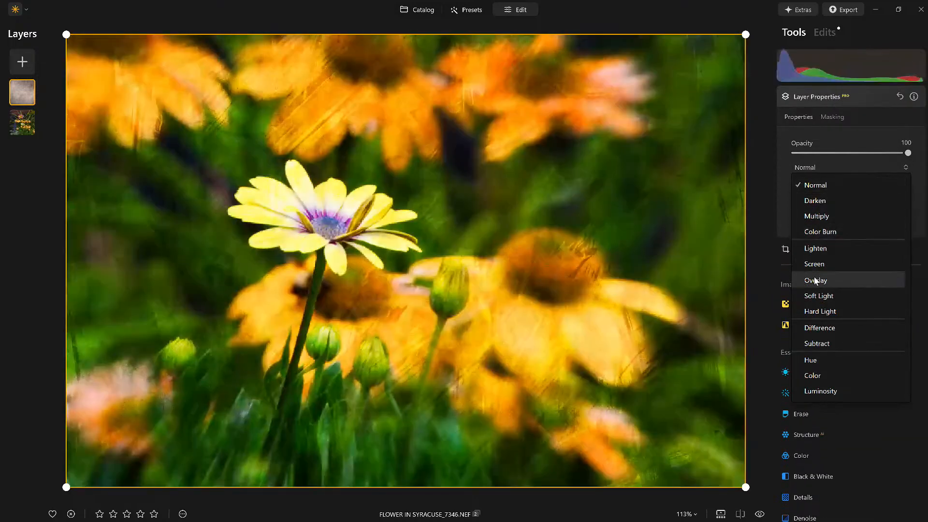
pyautogui.click(815, 280)
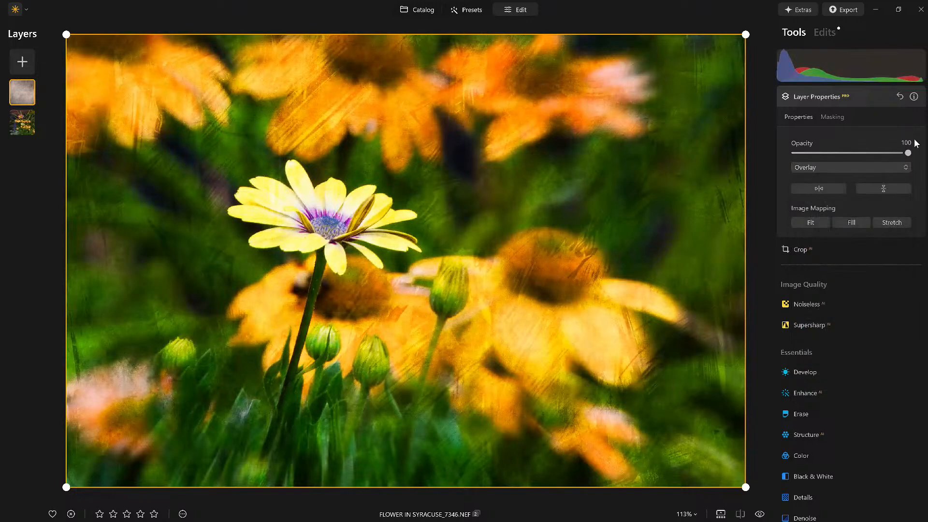
pyautogui.moveTo(908, 155); pyautogui.dragTo(867, 164)
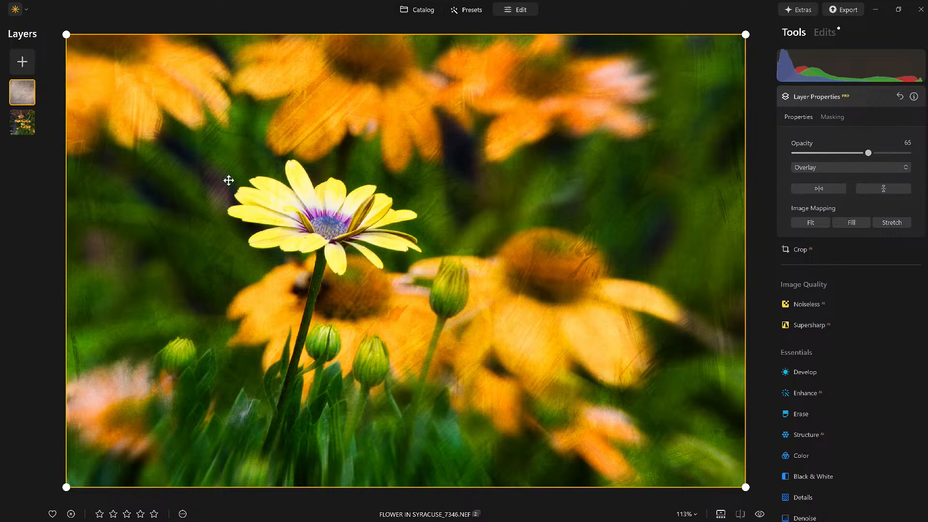
# Add the yellow-brown texture from My Images as another layer that fills the photo, with opacity 71
pyautogui.click(22, 67)
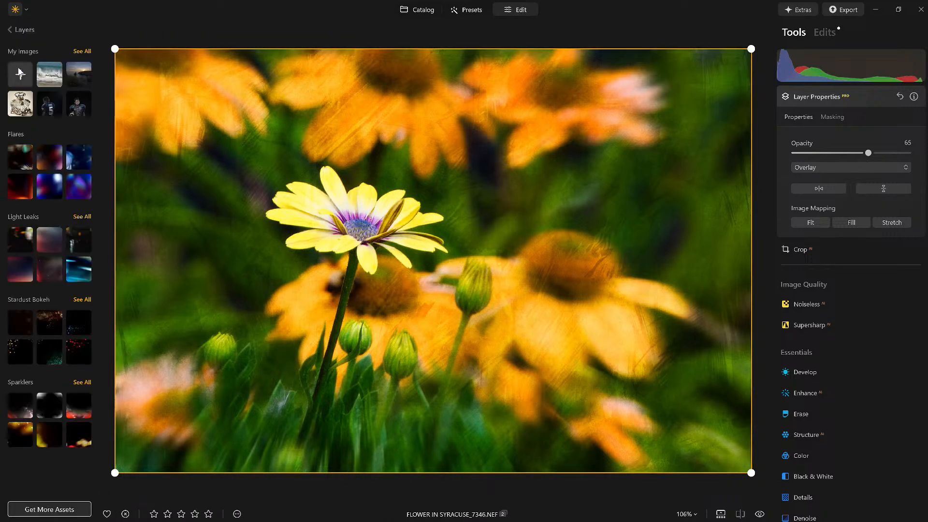
pyautogui.click(81, 51)
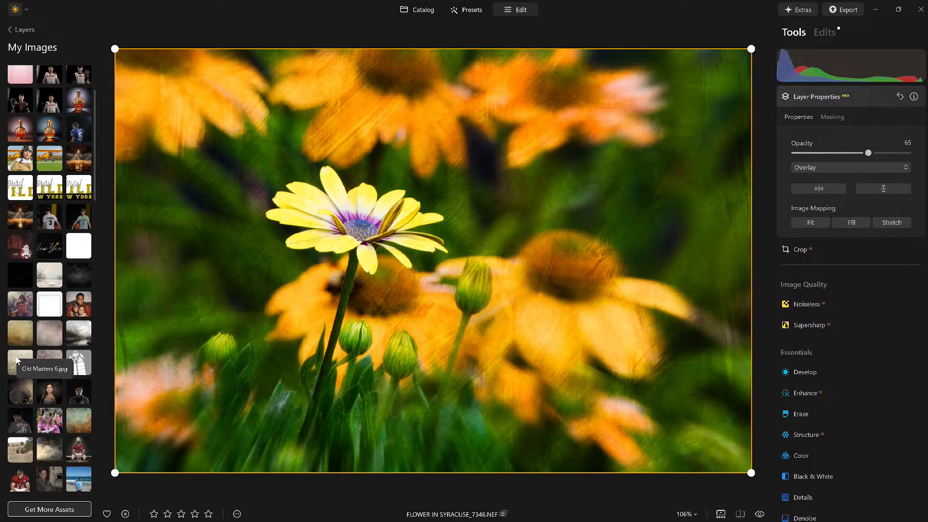
pyautogui.click(17, 334)
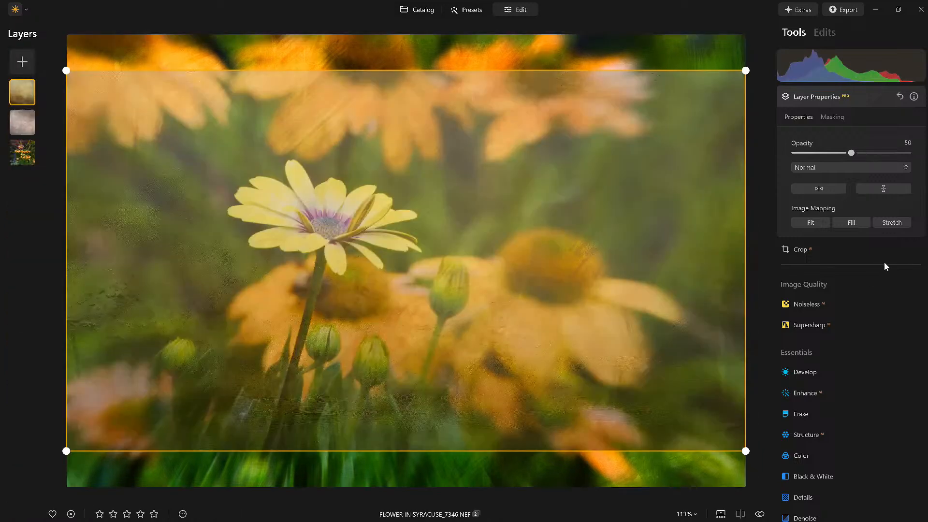
pyautogui.click(863, 223)
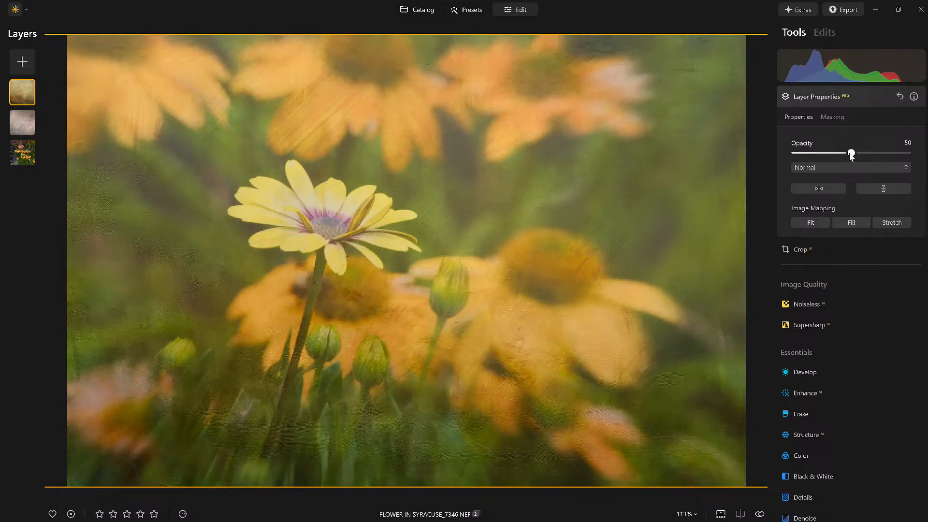
pyautogui.moveTo(860, 154); pyautogui.dragTo(875, 154)
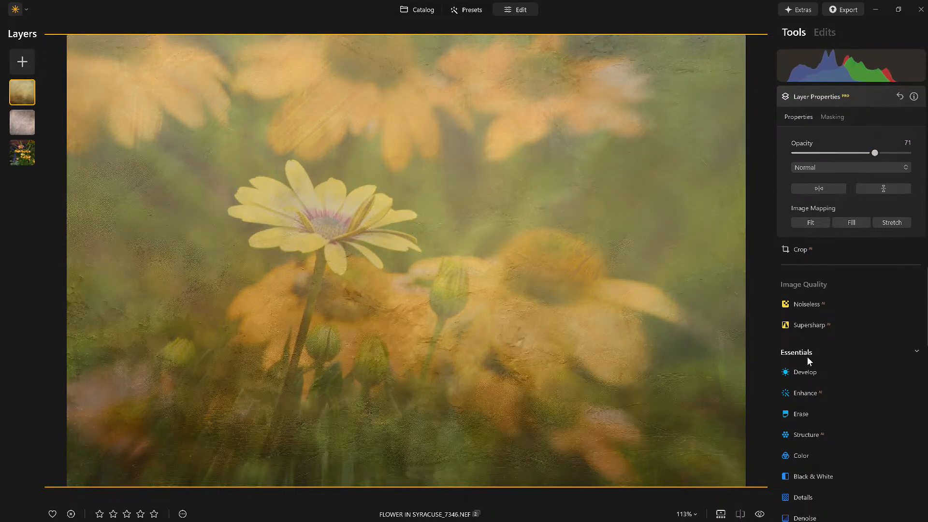
# Convert the yellow-brown texture layer to black and white
pyautogui.click(803, 474)
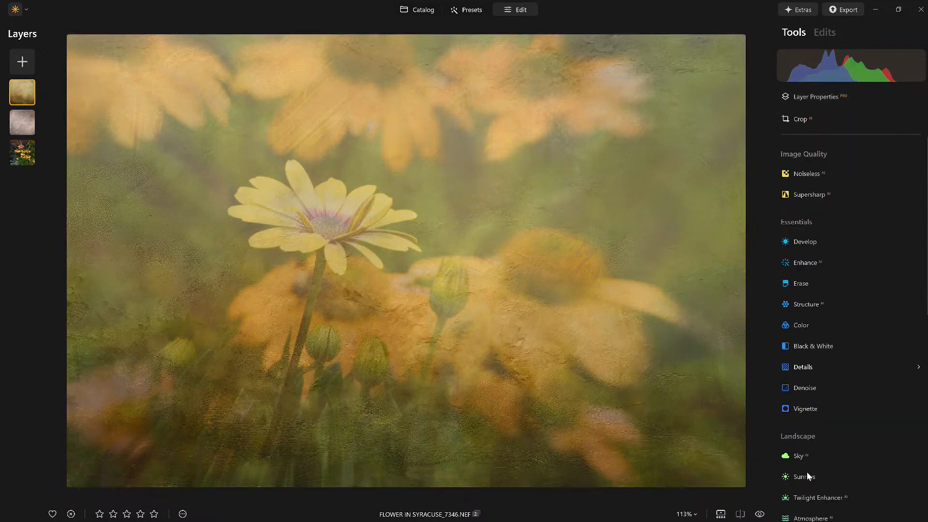
pyautogui.click(839, 315)
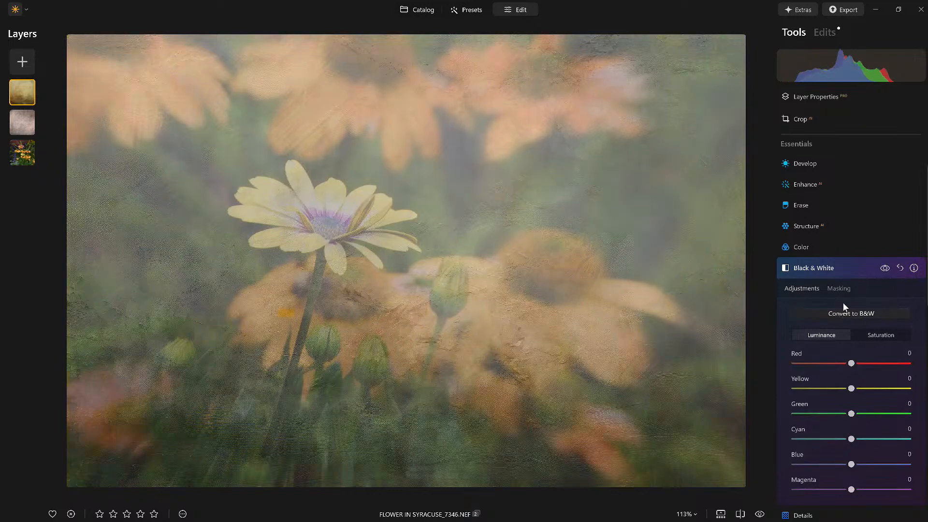
pyautogui.click(834, 266)
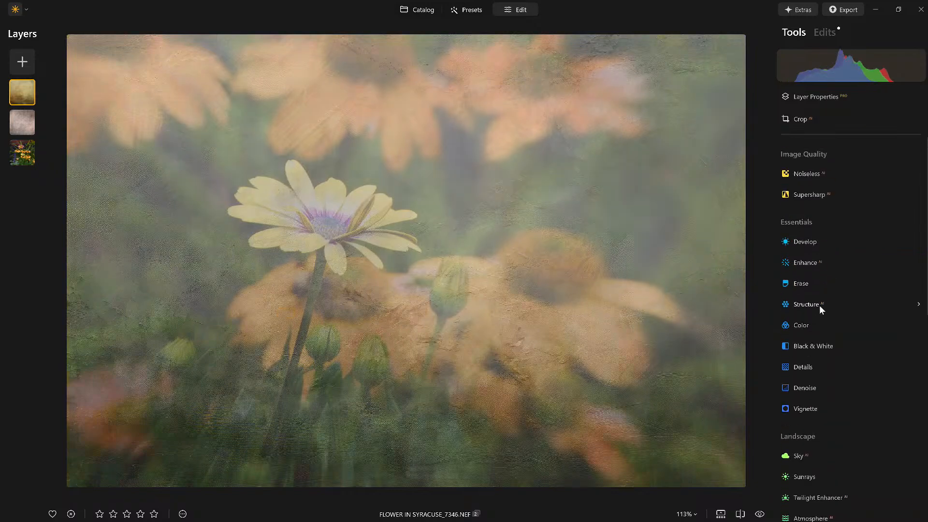
# Set the second texture layer's blend mode to Overlay
pyautogui.click(818, 96)
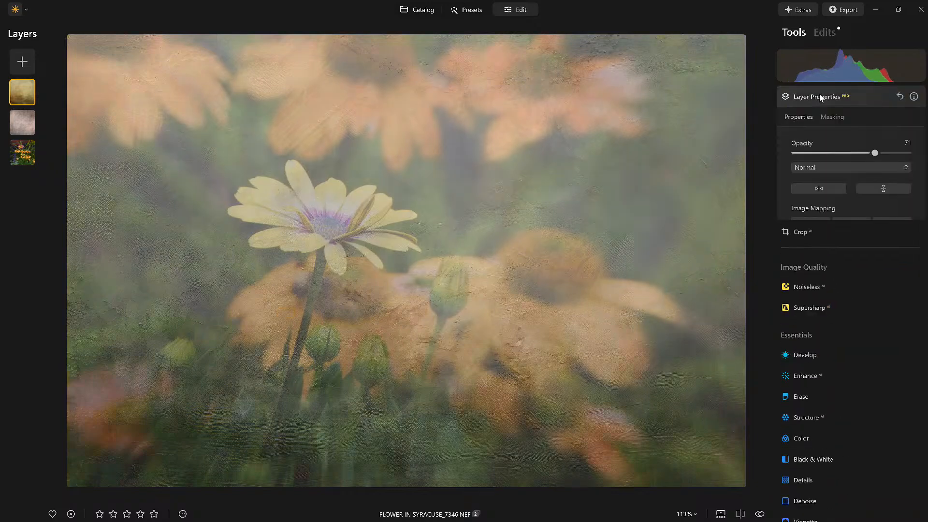
pyautogui.click(830, 167)
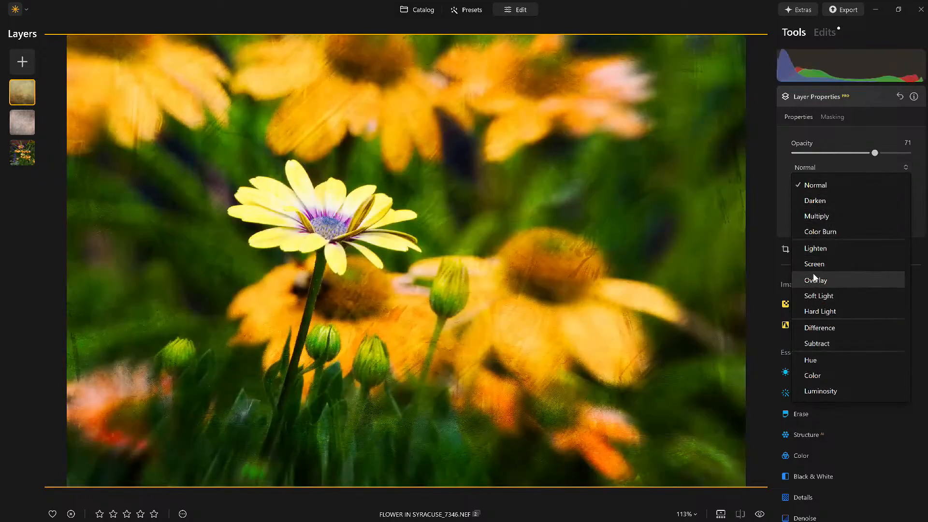
pyautogui.click(813, 276)
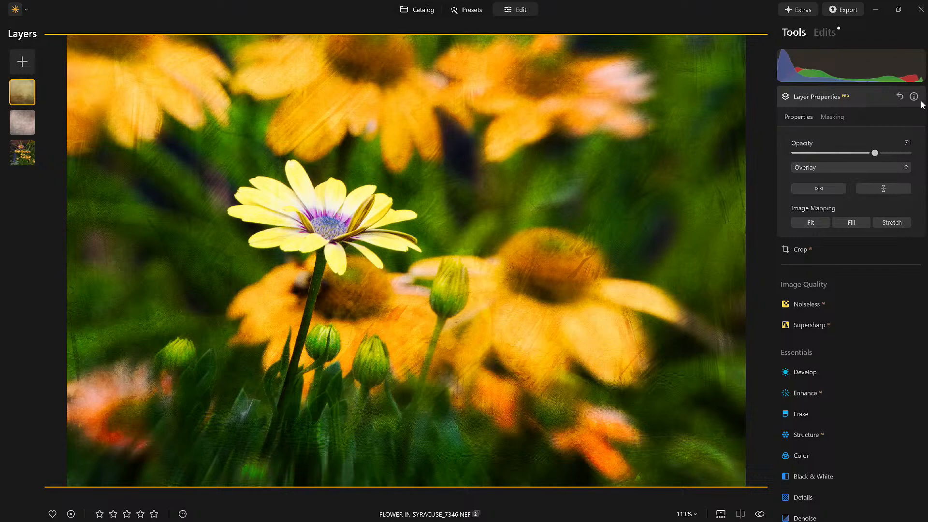
# Hide the yellow-brown texture layer and show it again to compare its effect on the photo
pyautogui.rightClick(25, 86)
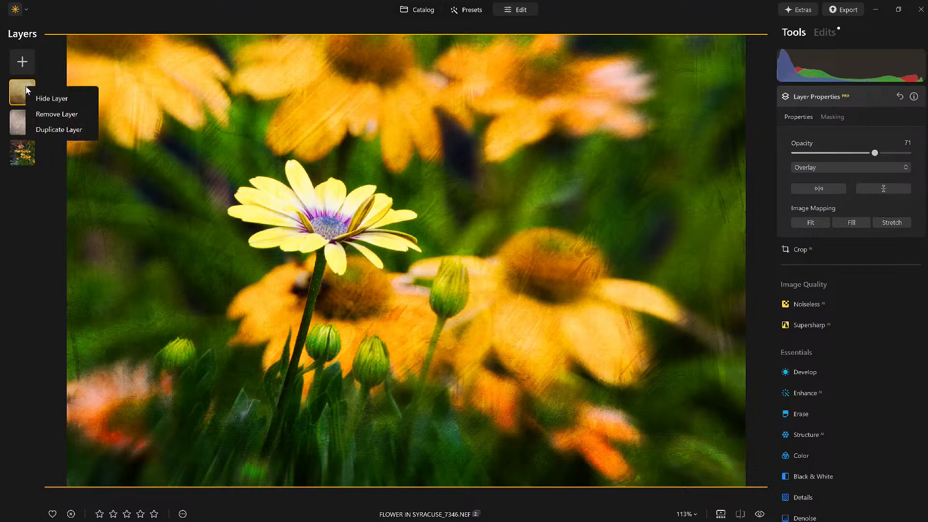
pyautogui.click(36, 96)
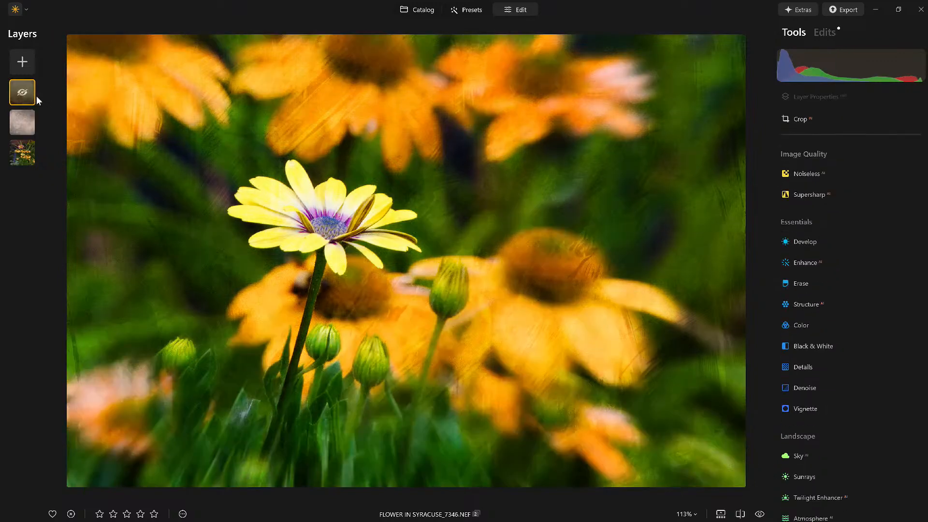
pyautogui.rightClick(36, 96)
pyautogui.click(36, 111)
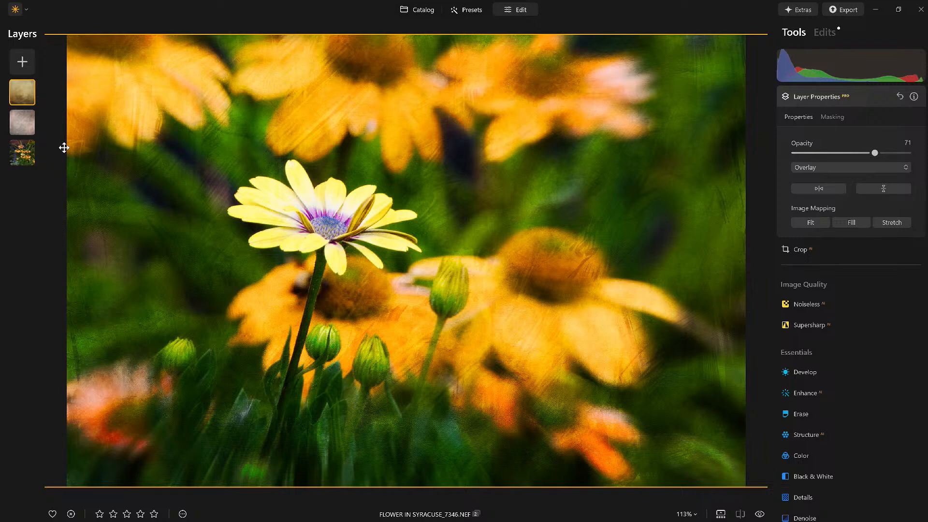
# Set the Develop Highlights of the base flower photo layer to -100
pyautogui.click(29, 159)
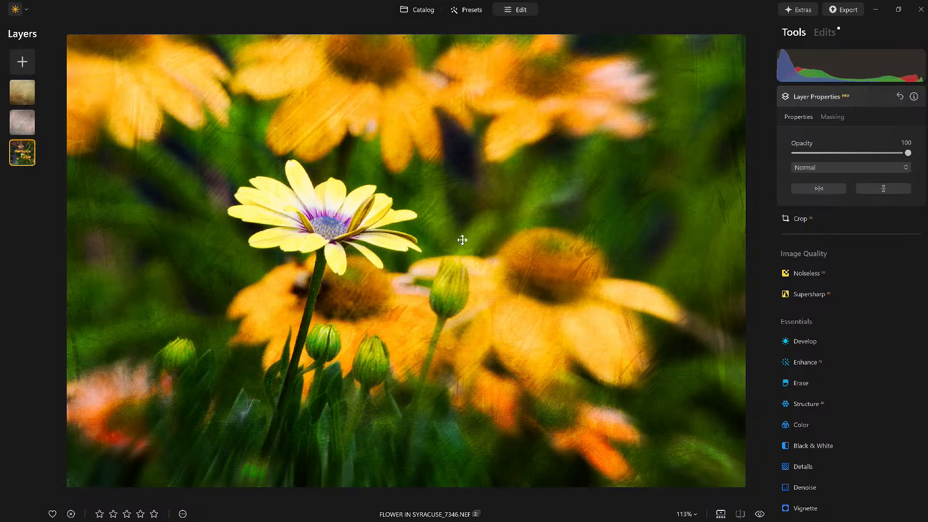
pyautogui.click(805, 341)
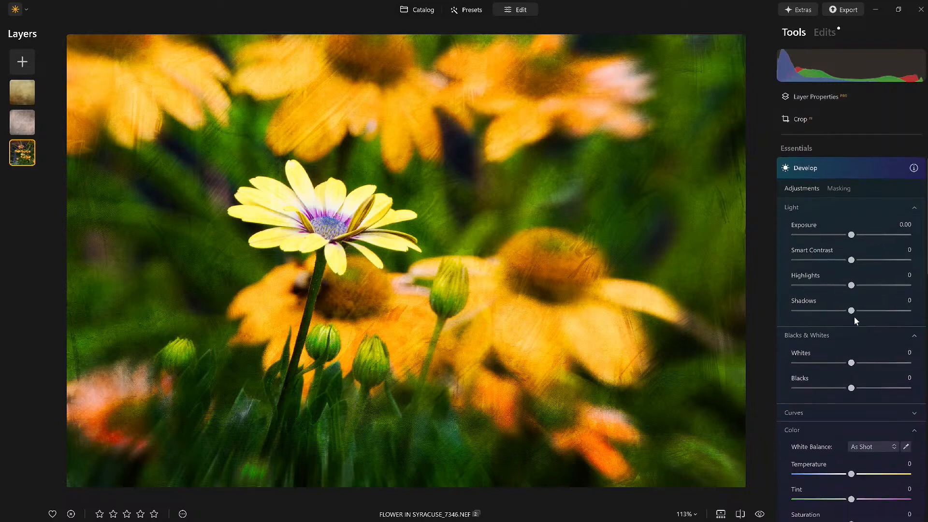
pyautogui.moveTo(851, 285); pyautogui.dragTo(791, 286)
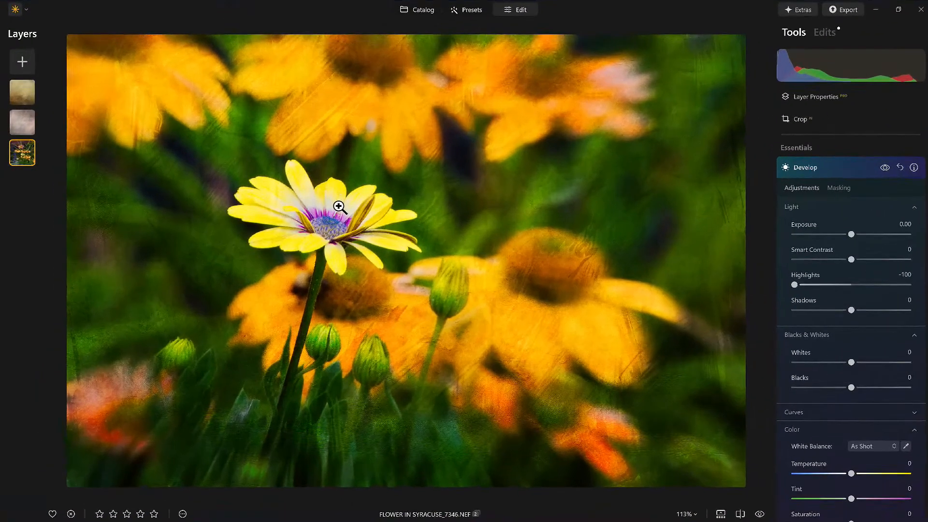
pyautogui.click(853, 173)
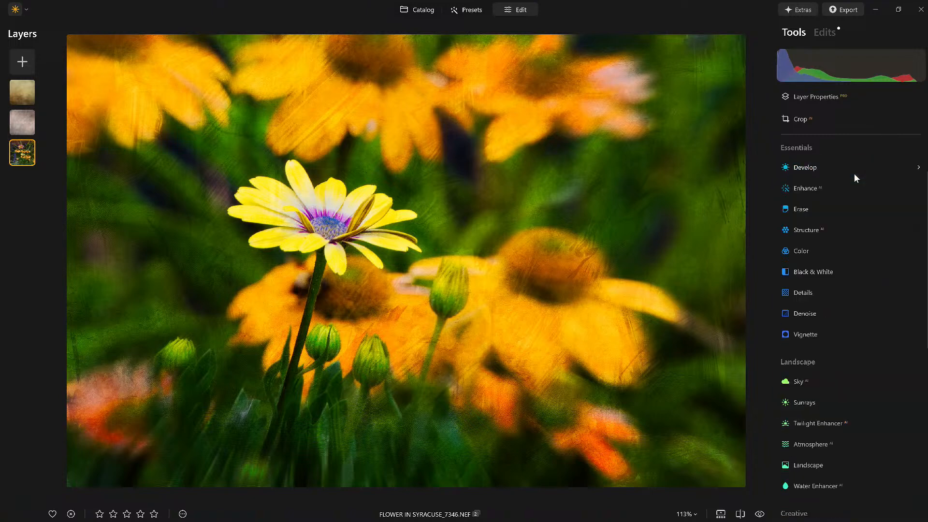
# Raise the flower layer's HSL saturation in Color: Yellow 24, Blue 75, Purple 81 and Magenta 79
pyautogui.click(802, 253)
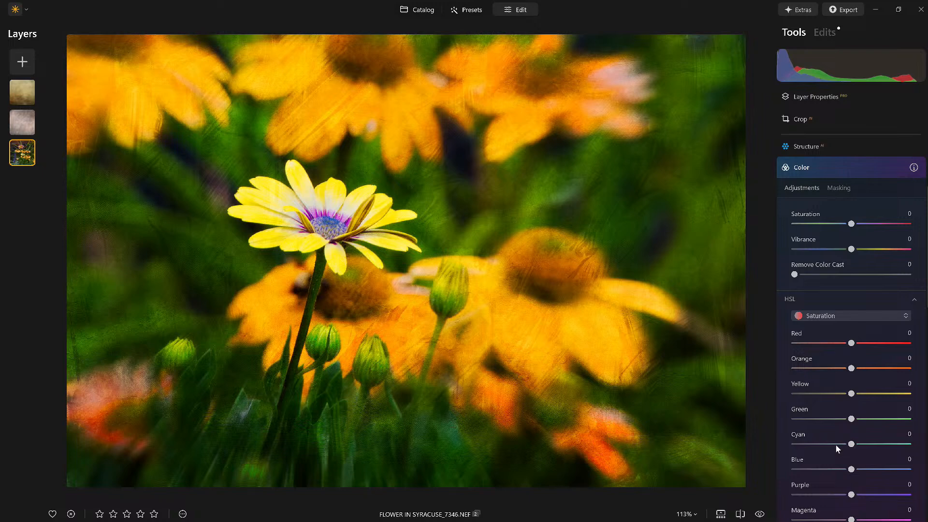
pyautogui.moveTo(852, 398)
pyautogui.mouseDown()
pyautogui.moveTo(886, 402)
pyautogui.moveTo(870, 402)
pyautogui.mouseUp()
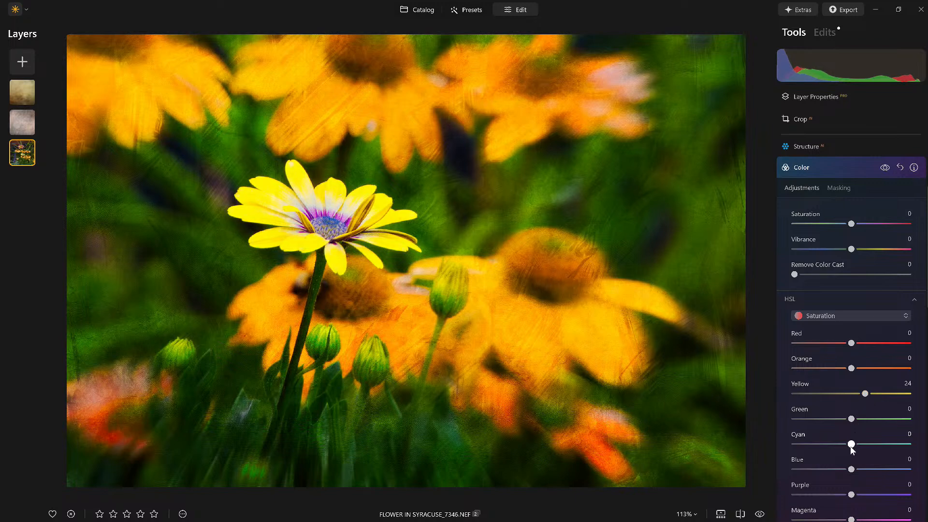
pyautogui.moveTo(884, 470); pyautogui.dragTo(895, 472)
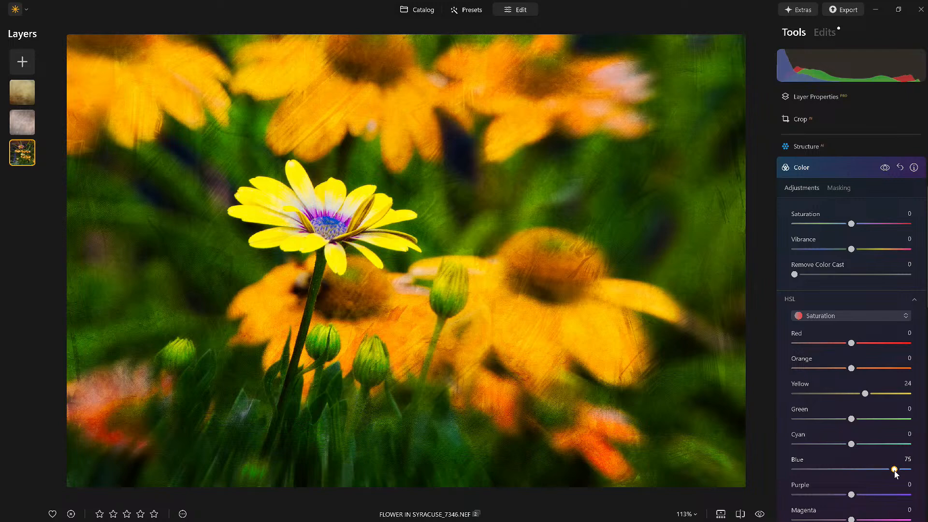
pyautogui.moveTo(851, 494); pyautogui.dragTo(897, 495)
pyautogui.moveTo(851, 520); pyautogui.dragTo(896, 519)
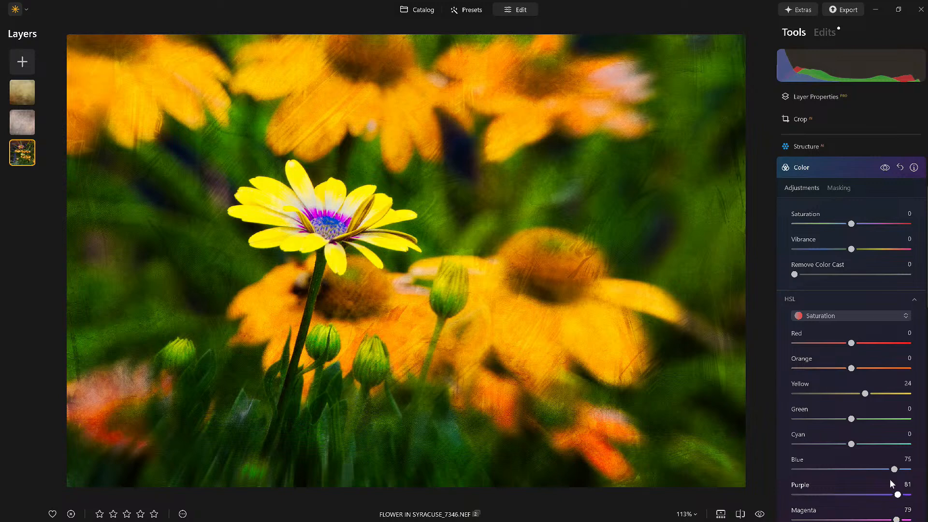
pyautogui.click(822, 170)
# Apply Supercontrast to the flower layer with Highlights Contrast at 44, and compare the photo with and without it
pyautogui.scroll(-5, 850, 356)
pyautogui.click(802, 445)
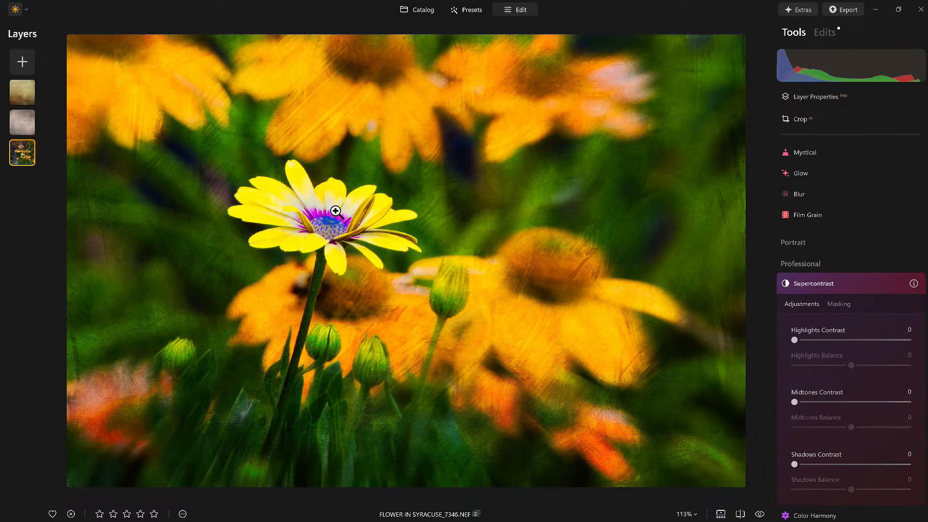
pyautogui.moveTo(801, 342); pyautogui.dragTo(913, 346)
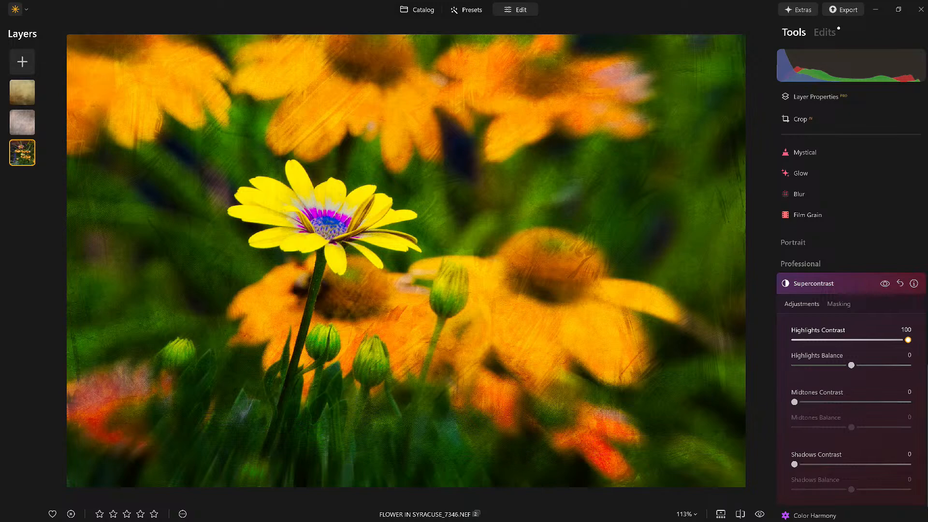
pyautogui.moveTo(885, 356); pyautogui.dragTo(846, 356)
pyautogui.scroll(-1, 877, 304)
pyautogui.click(886, 277)
pyautogui.click(886, 278)
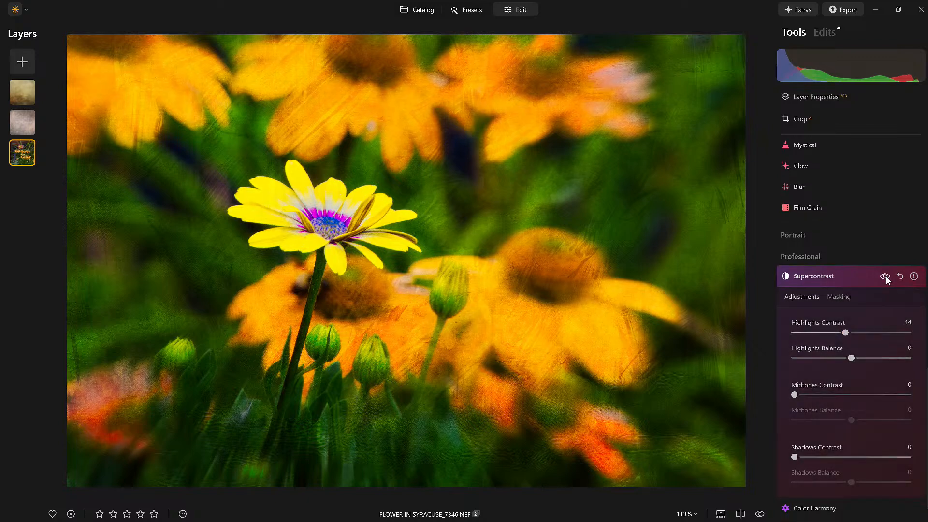
pyautogui.click(846, 274)
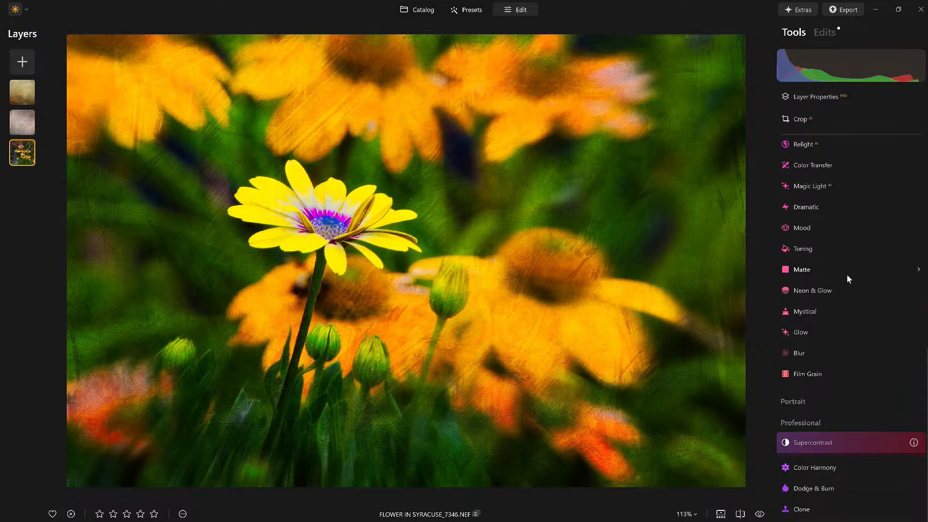
# Review the applied edits of the flower photo layer and of both texture layers
pyautogui.click(832, 33)
pyautogui.click(839, 119)
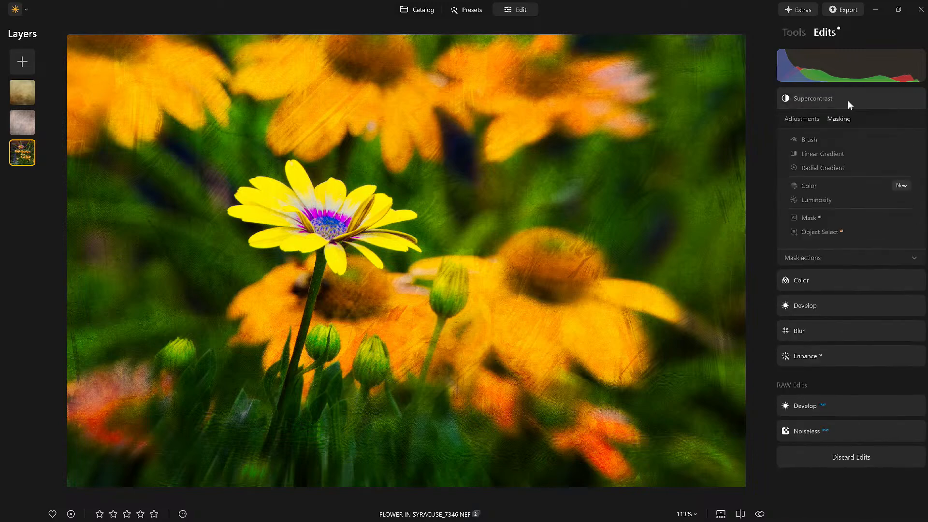
pyautogui.click(847, 100)
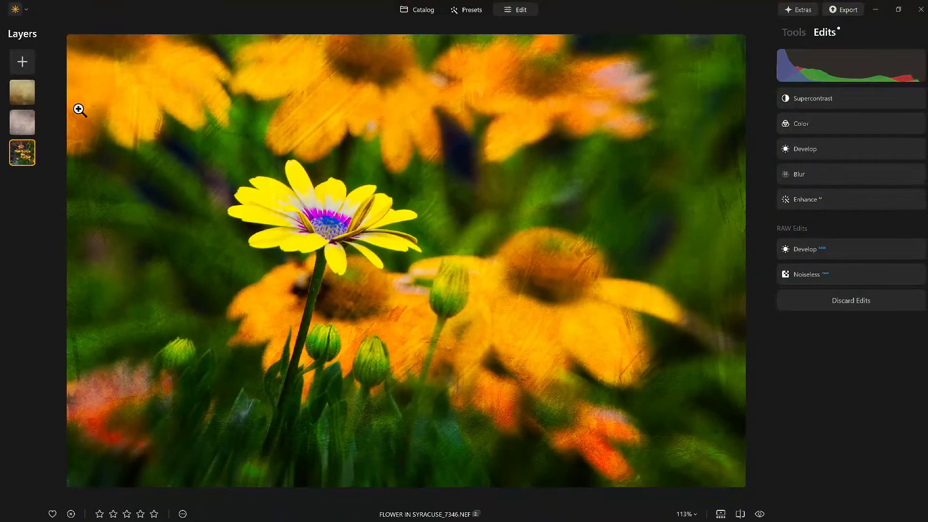
pyautogui.click(28, 119)
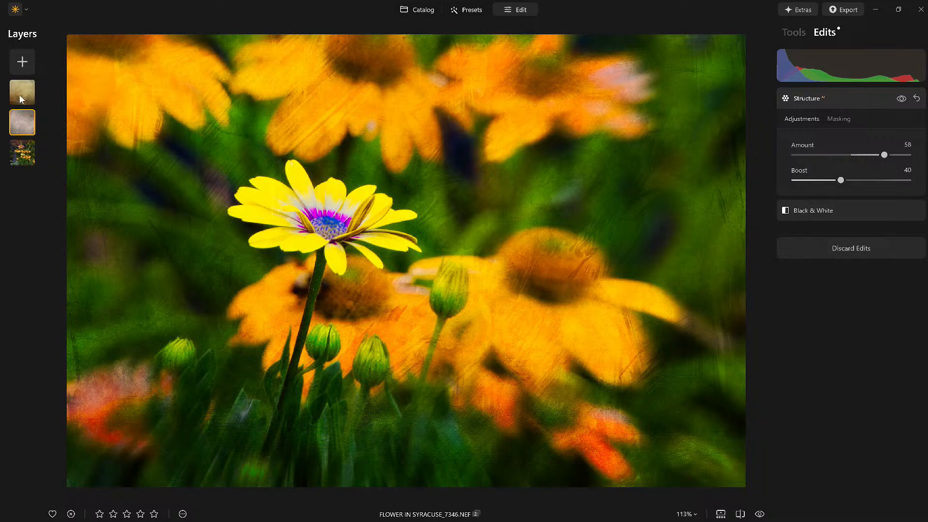
pyautogui.click(20, 99)
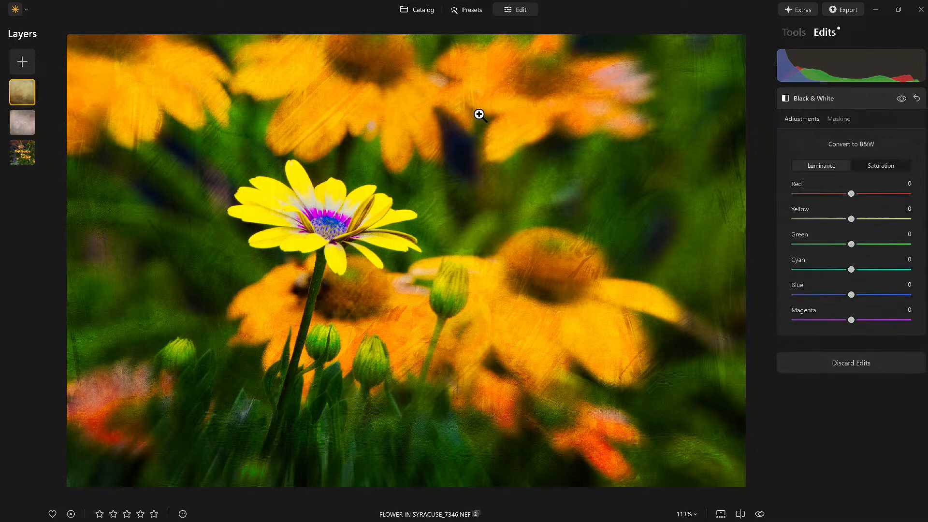
# Add a vignette to the yellow-brown texture layer with Amount -50, Size 26 and some Inner Light
pyautogui.click(796, 31)
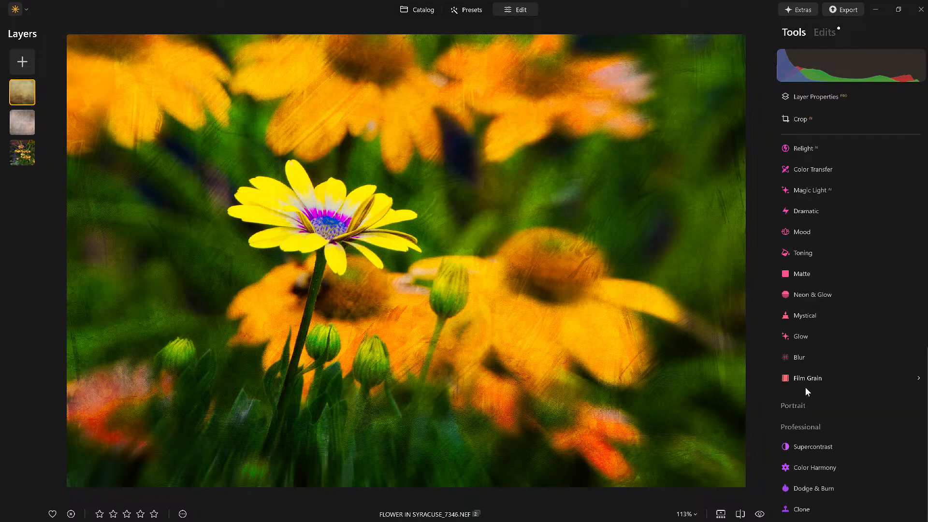
pyautogui.scroll(5, 806, 387)
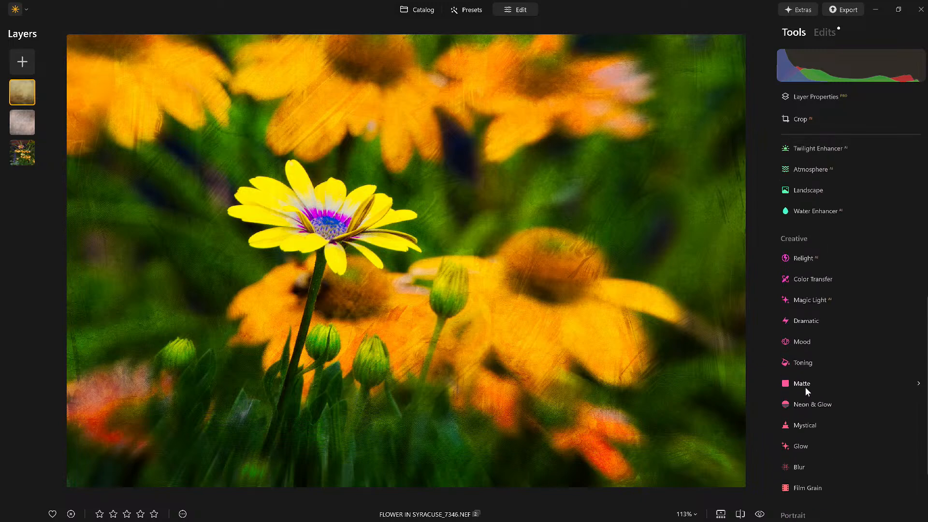
pyautogui.scroll(3, 805, 387)
pyautogui.click(799, 350)
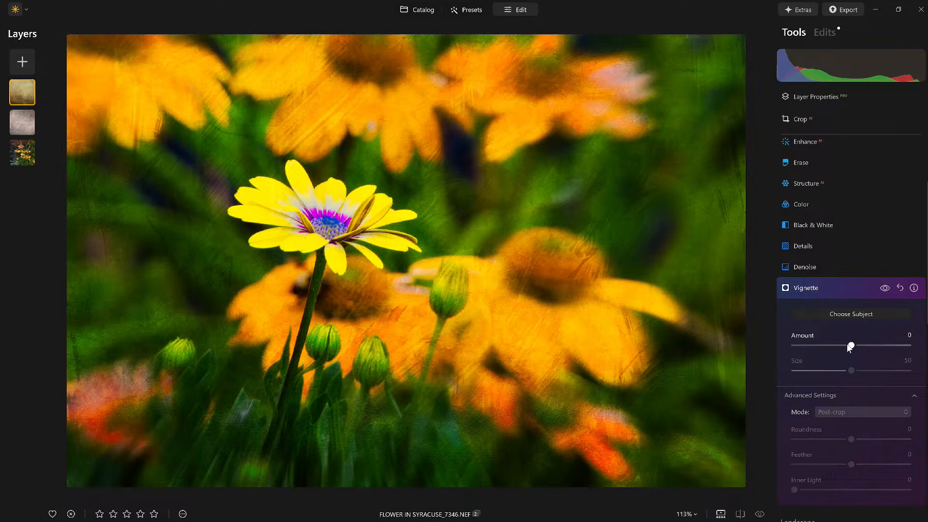
pyautogui.moveTo(851, 345); pyautogui.dragTo(825, 371)
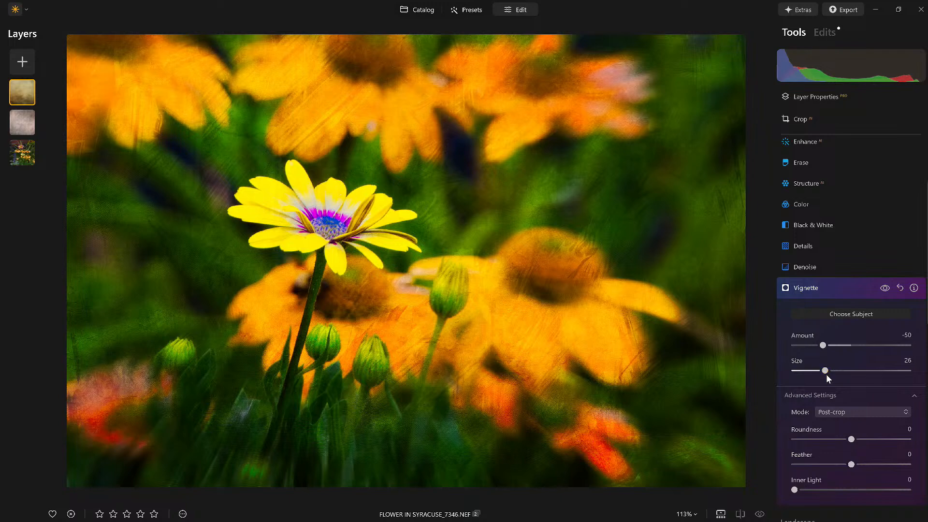
pyautogui.moveTo(811, 489); pyautogui.dragTo(813, 490)
# Compare the photo with and without the vignette, and the whole edit against the original image
pyautogui.click(885, 288)
pyautogui.click(885, 288)
pyautogui.click(884, 289)
pyautogui.click(884, 289)
pyautogui.click(833, 287)
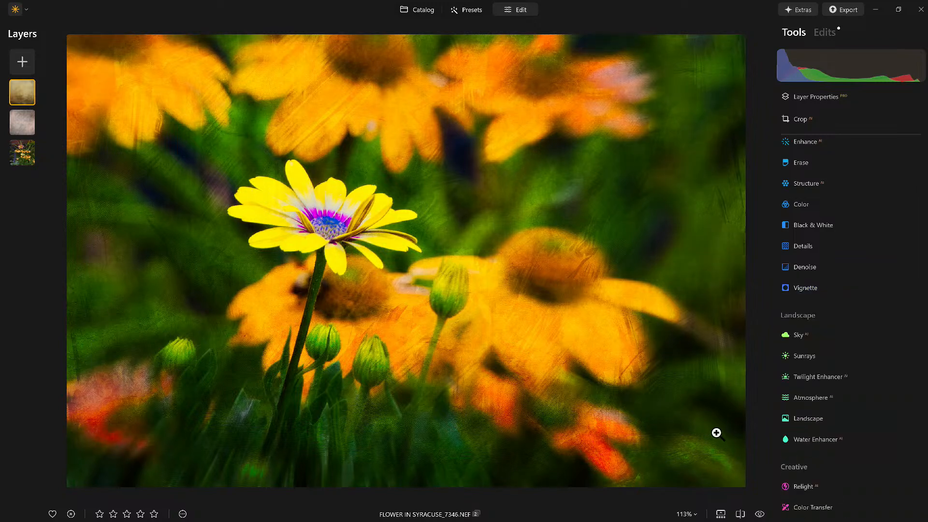
pyautogui.click(759, 514)
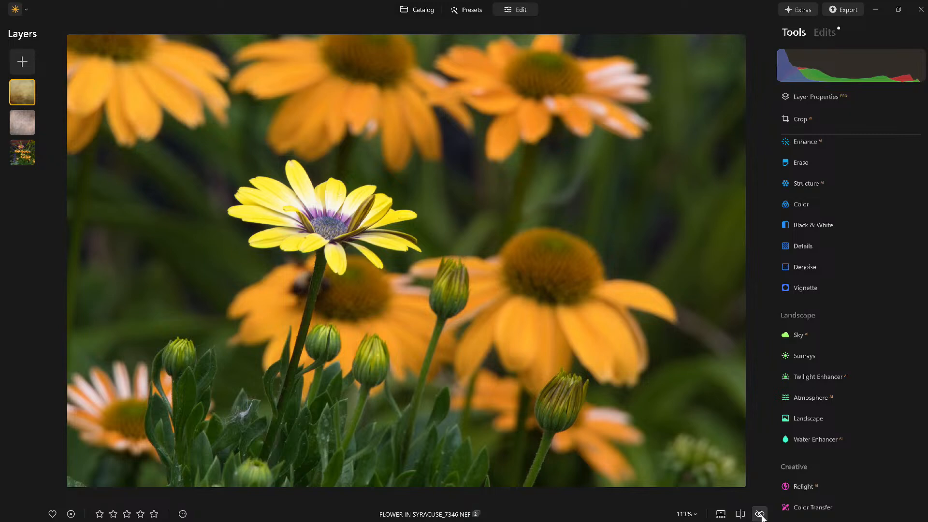
pyautogui.click(760, 514)
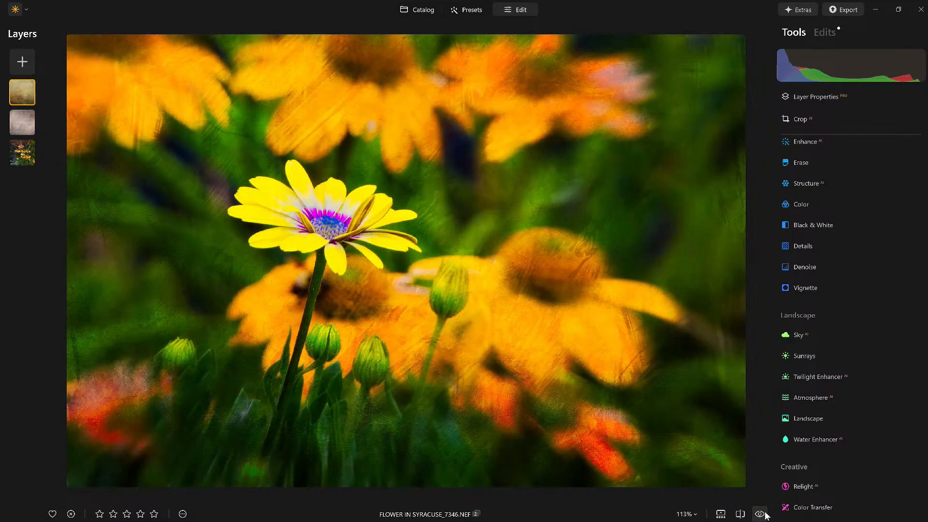